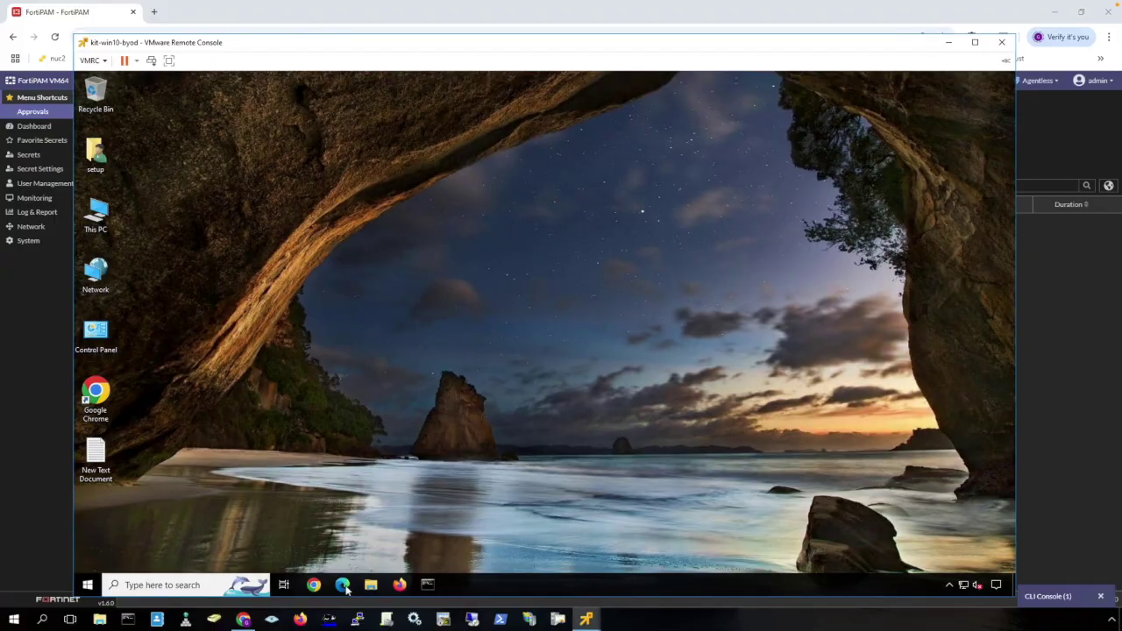
Launch a web browser inside the kit-win10-byod VM's Windows desktop.
left_click(313, 585)
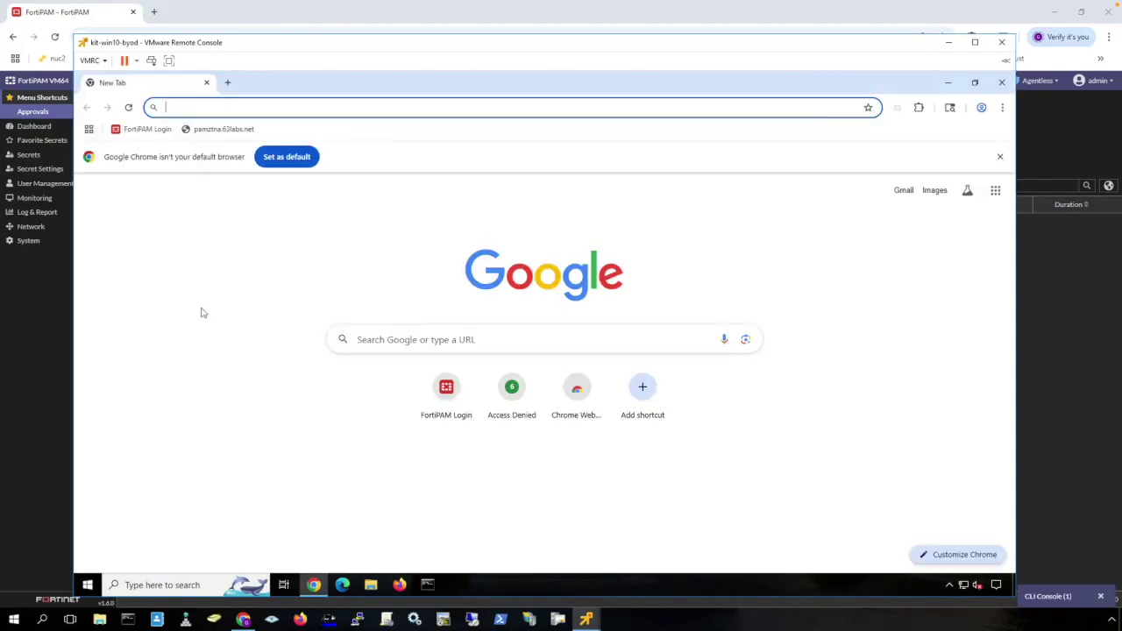
Open the FortiPAM Login bookmark and sign in as the contractor with the saved credentials.
left_click(145, 127)
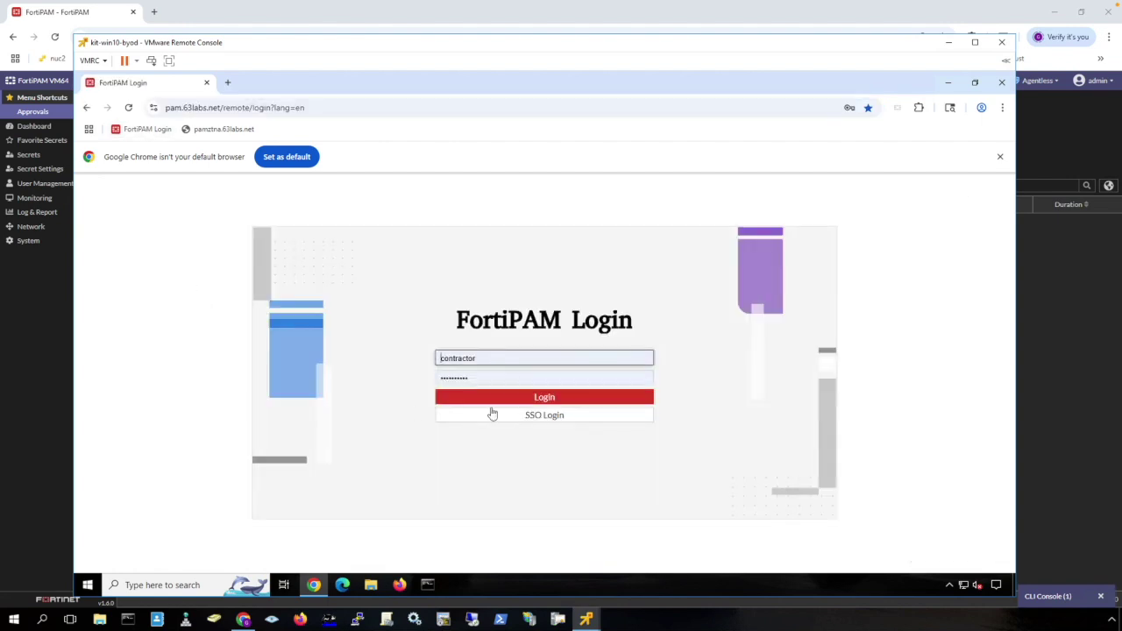
left_click(500, 358)
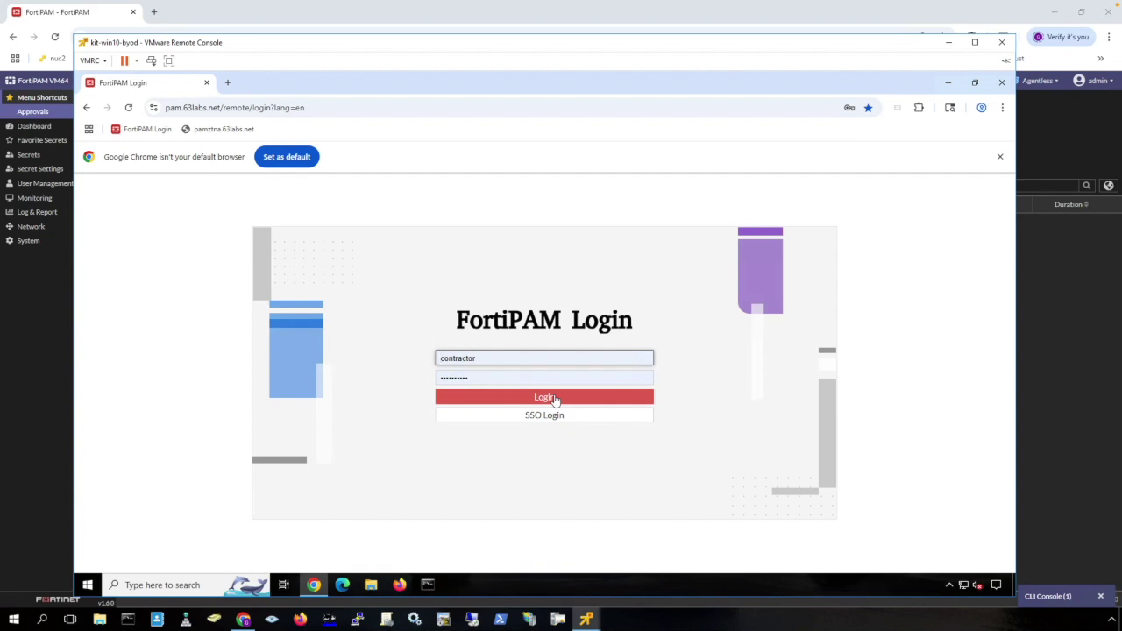
left_click(555, 399)
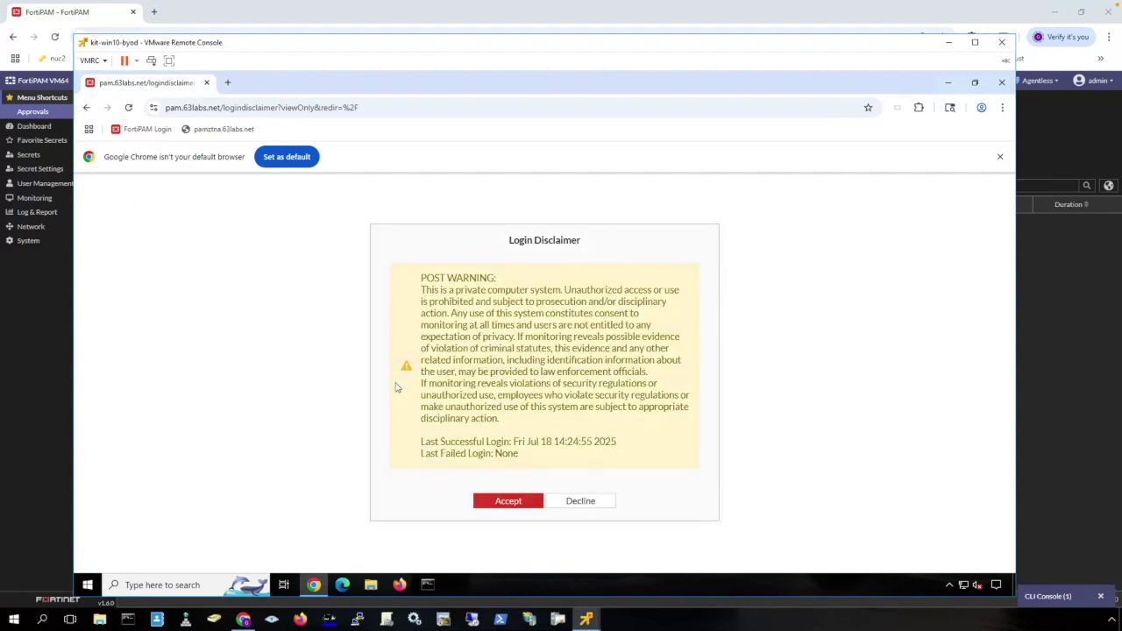
Accept the login disclaimer, set the launch mode to Agentless, and select FTG_SSH_WebOnly.
left_click(509, 500)
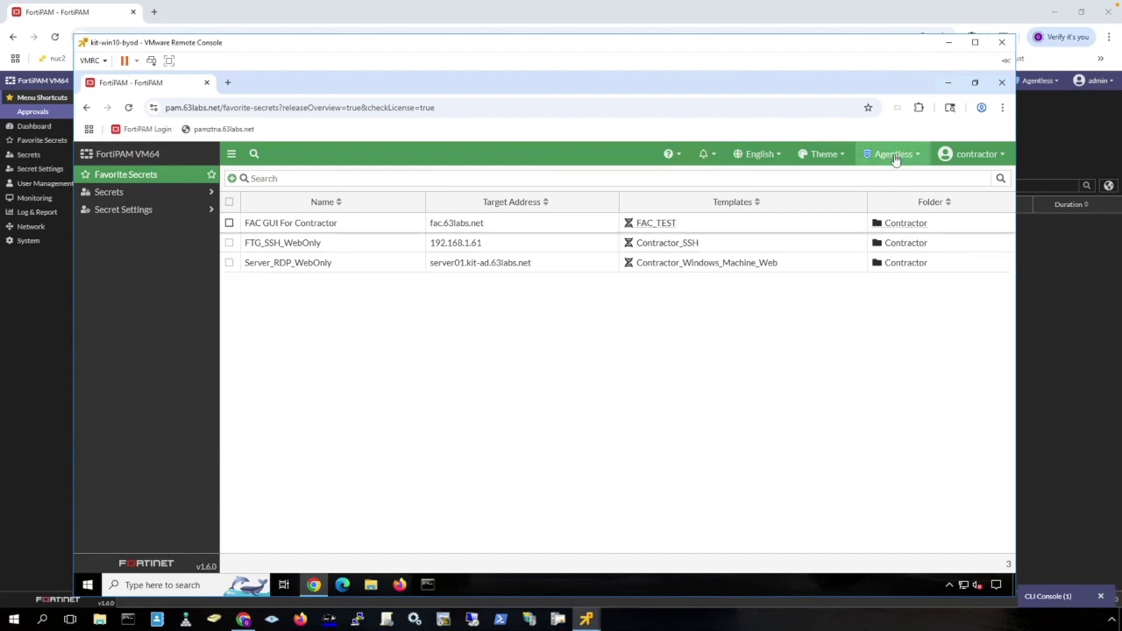
mouse_move(895, 159)
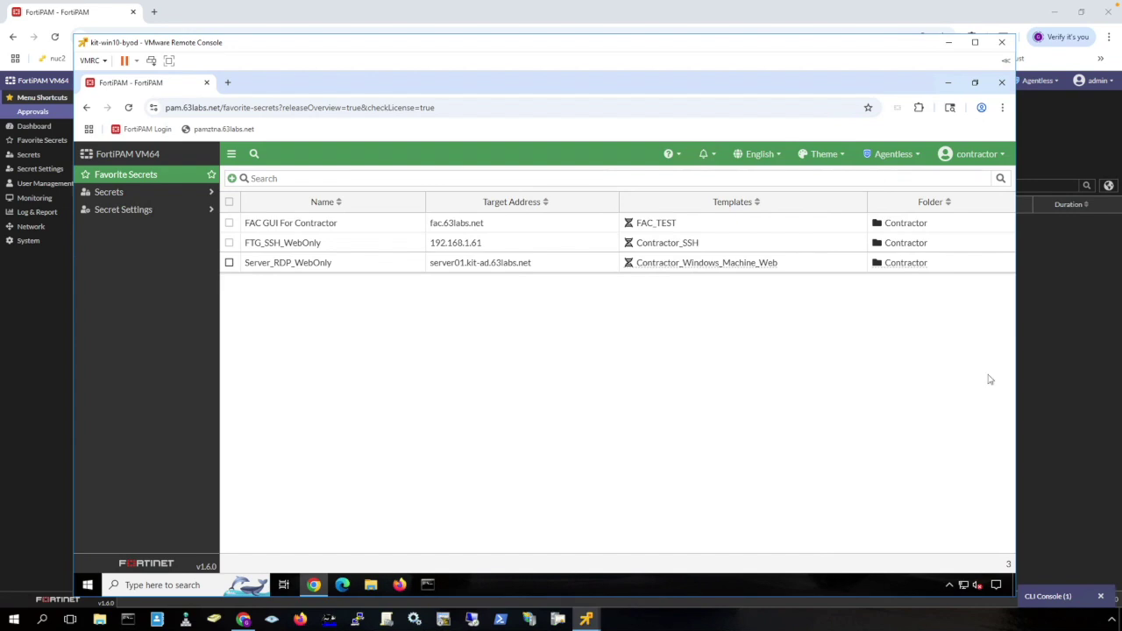
left_click(914, 156)
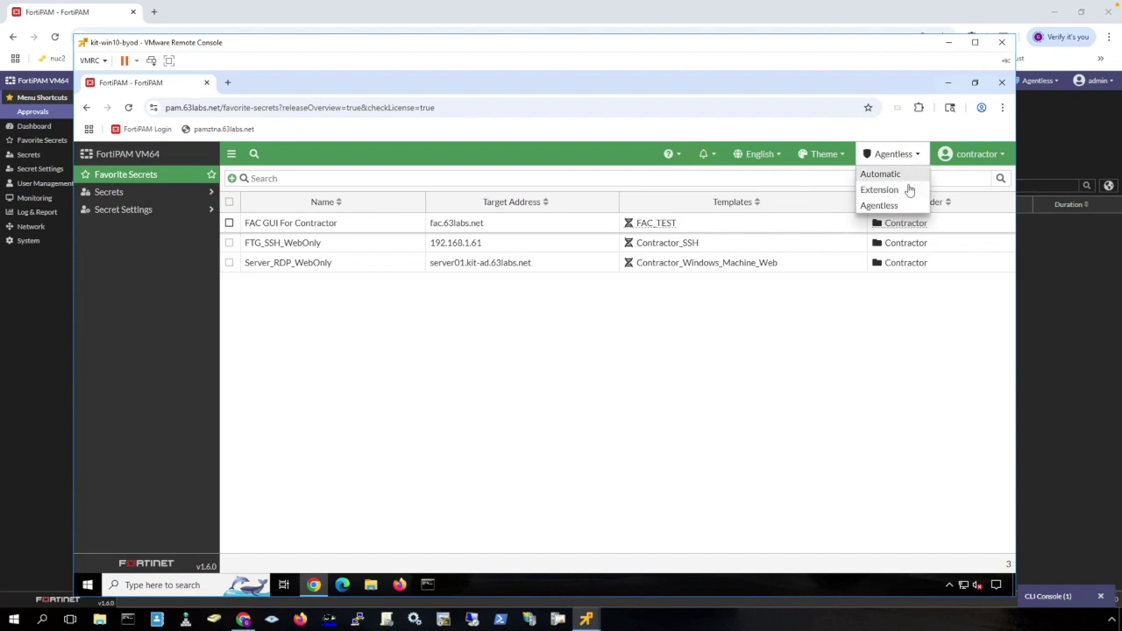
left_click(903, 207)
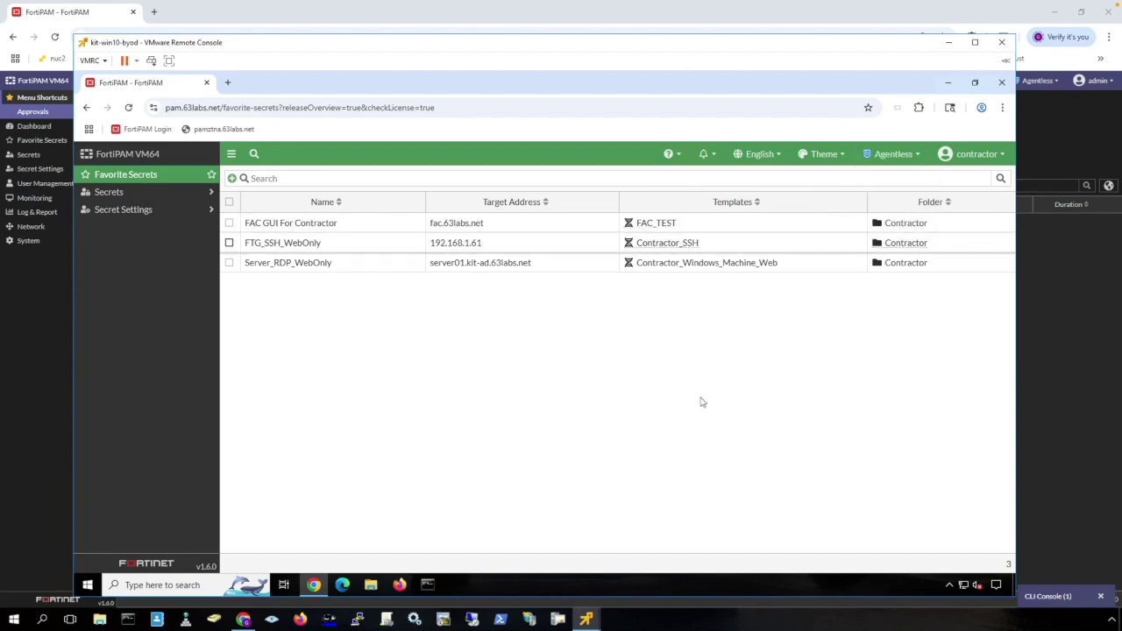
left_click(368, 249)
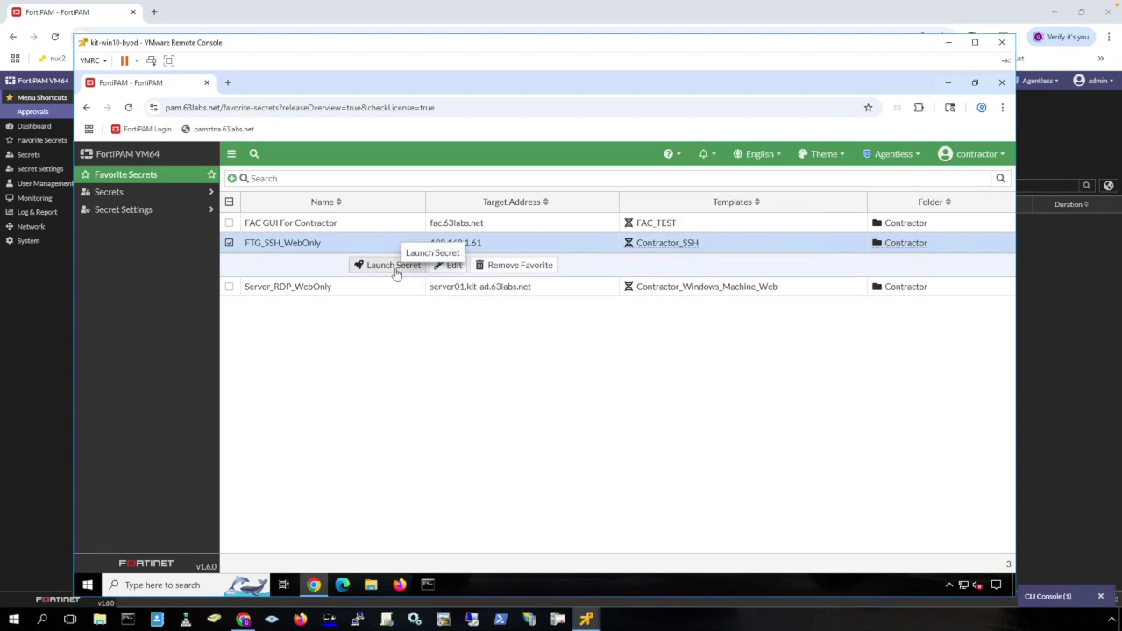
Run 'show full' on Kit-FW-01 in a recorded Web SSH session to FTG_SSH_WebOnly, then close it.
left_click(395, 265)
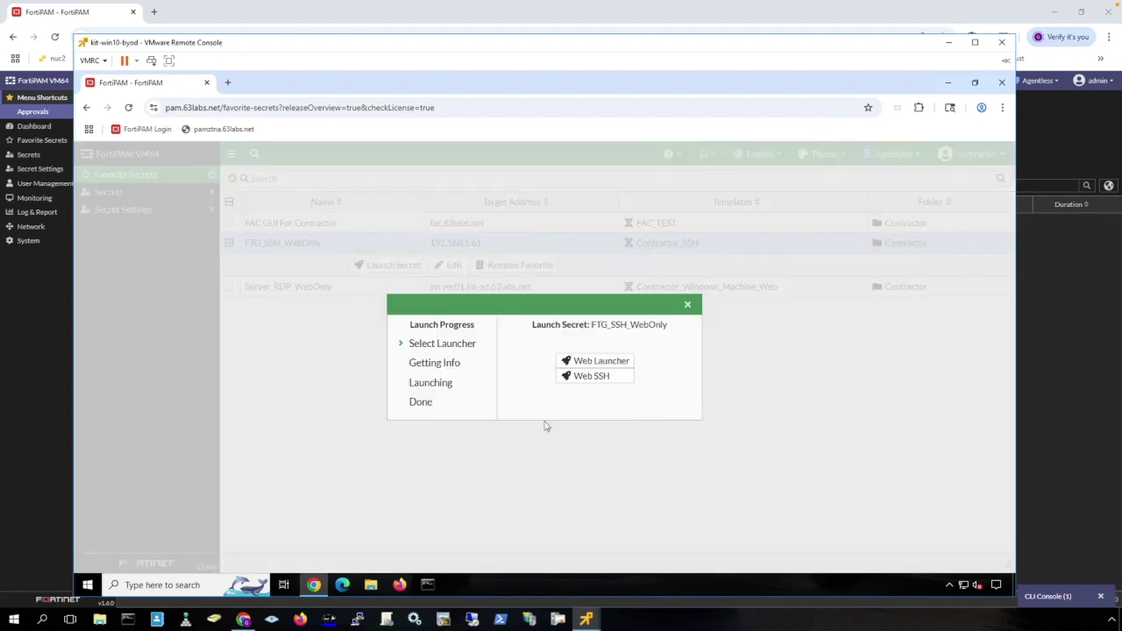
left_click(594, 376)
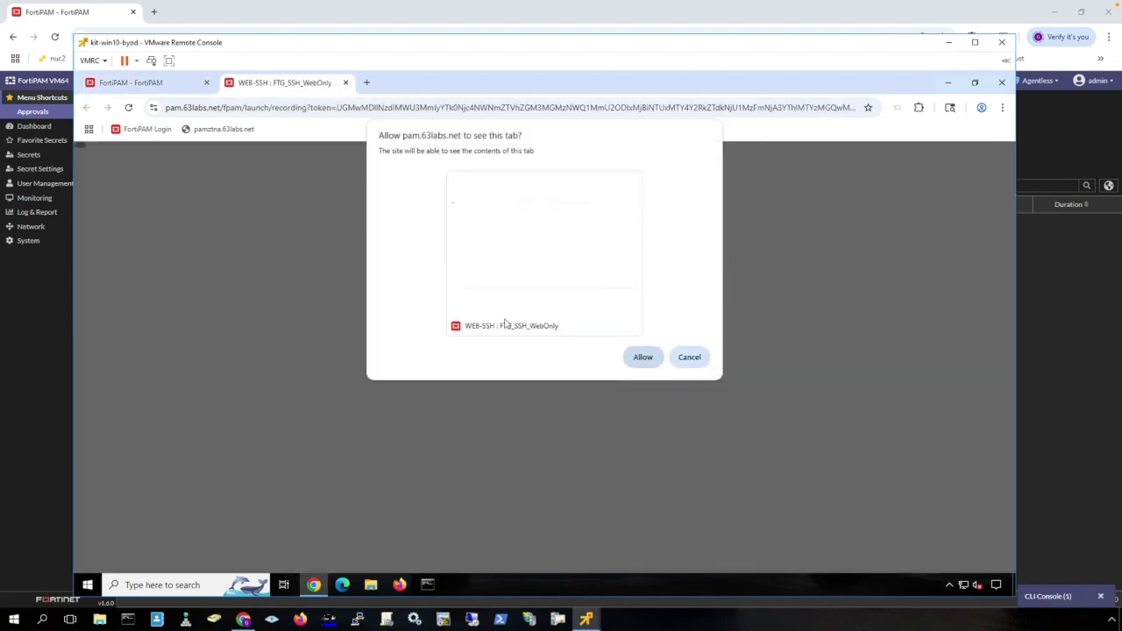
left_click(641, 358)
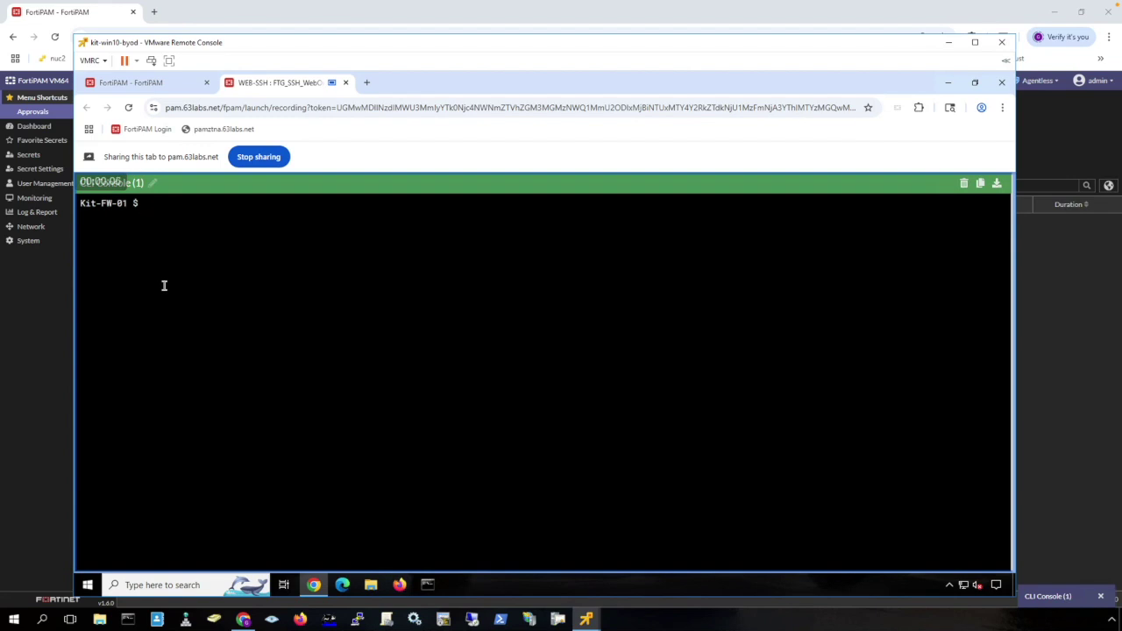
type("show full")
key("Return")
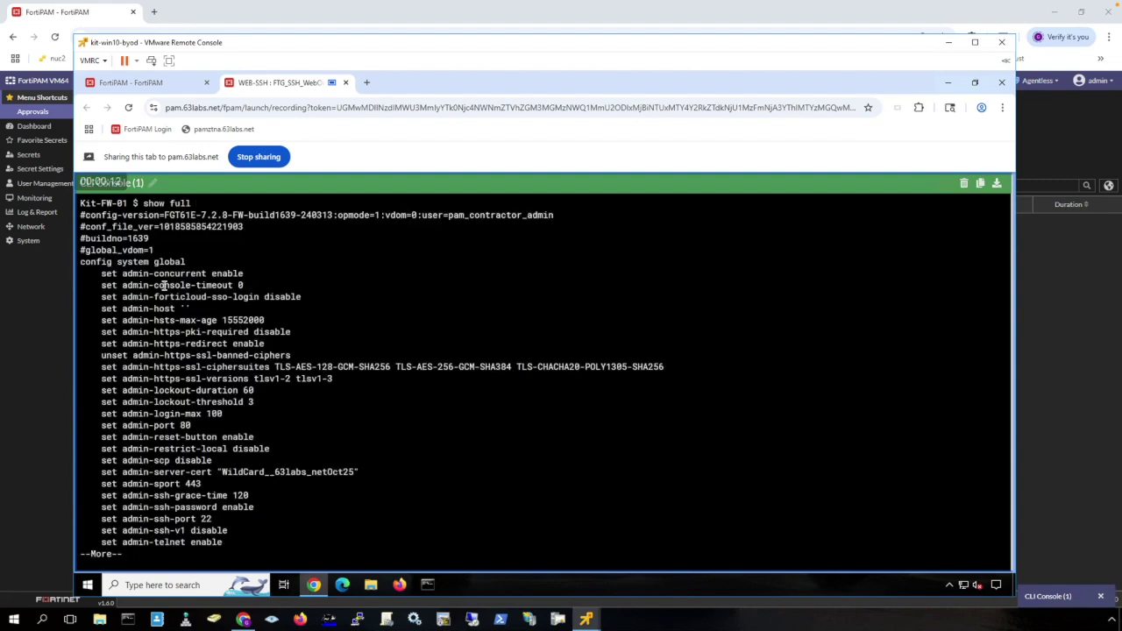
left_click(346, 83)
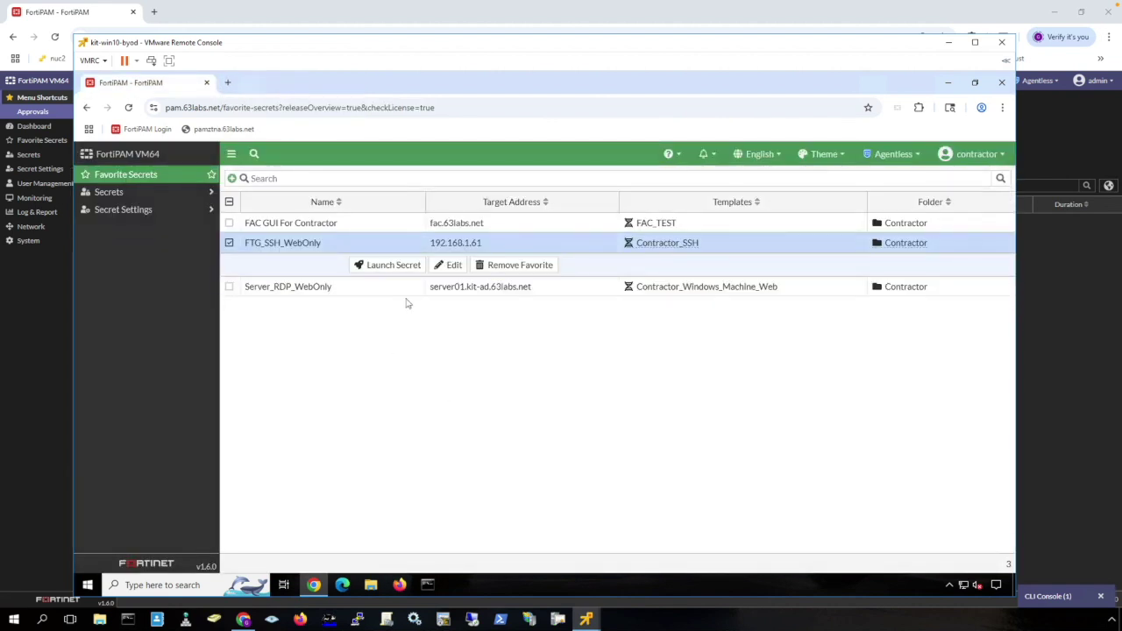
Launch Server_RDP_WebOnly as a recorded web RDP session, view its desktop, then close it.
left_click(407, 287)
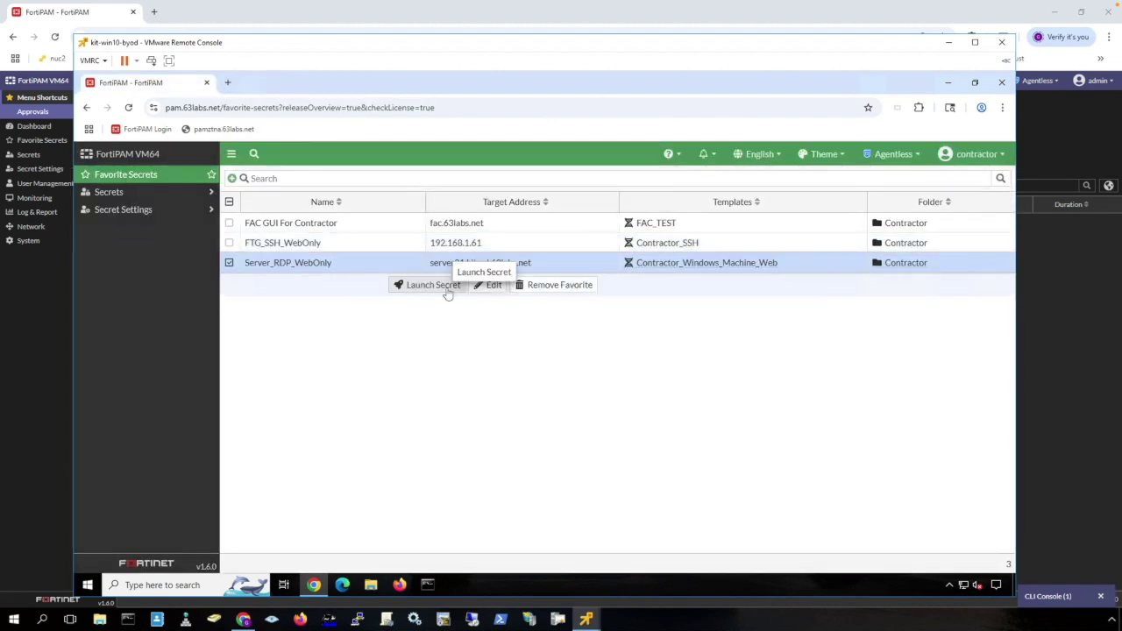
left_click(447, 286)
left_click(609, 419)
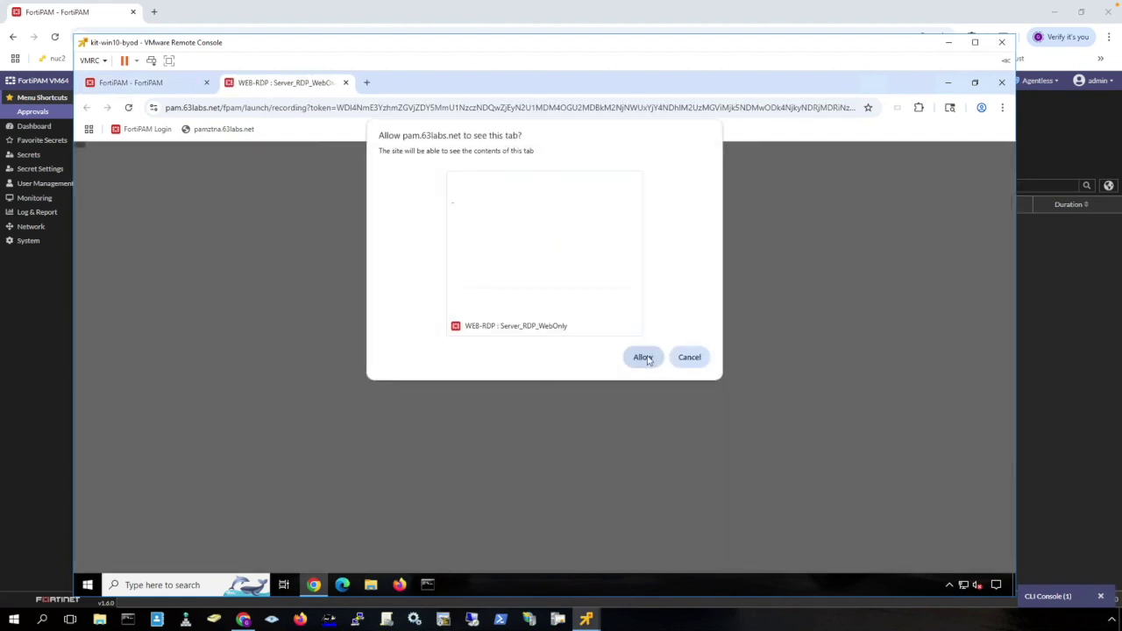
left_click(645, 356)
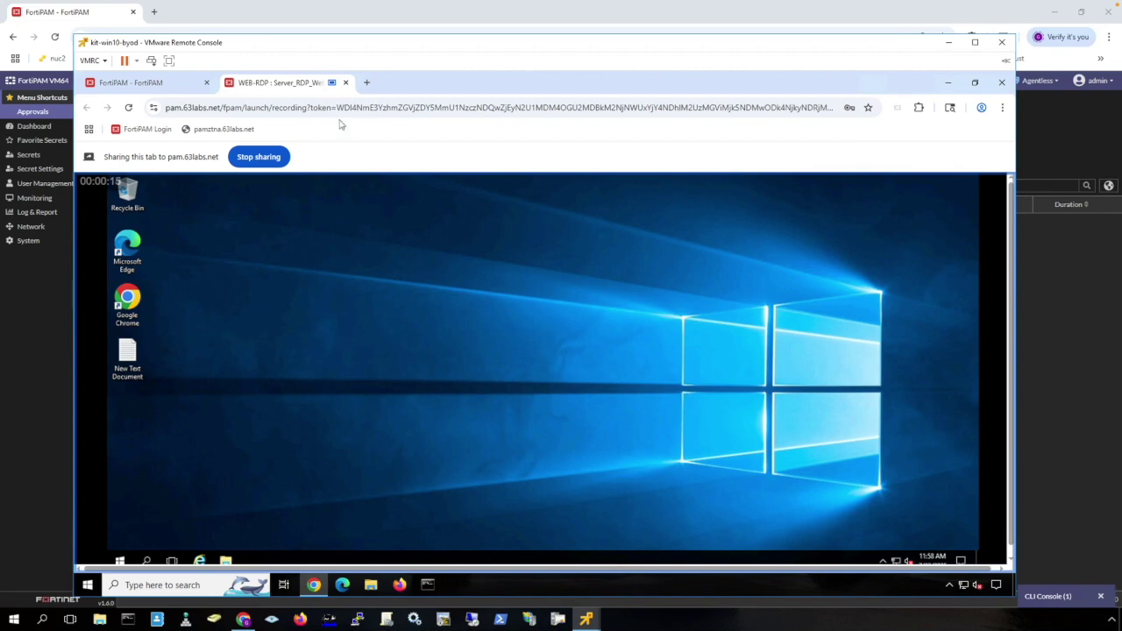
left_click(345, 83)
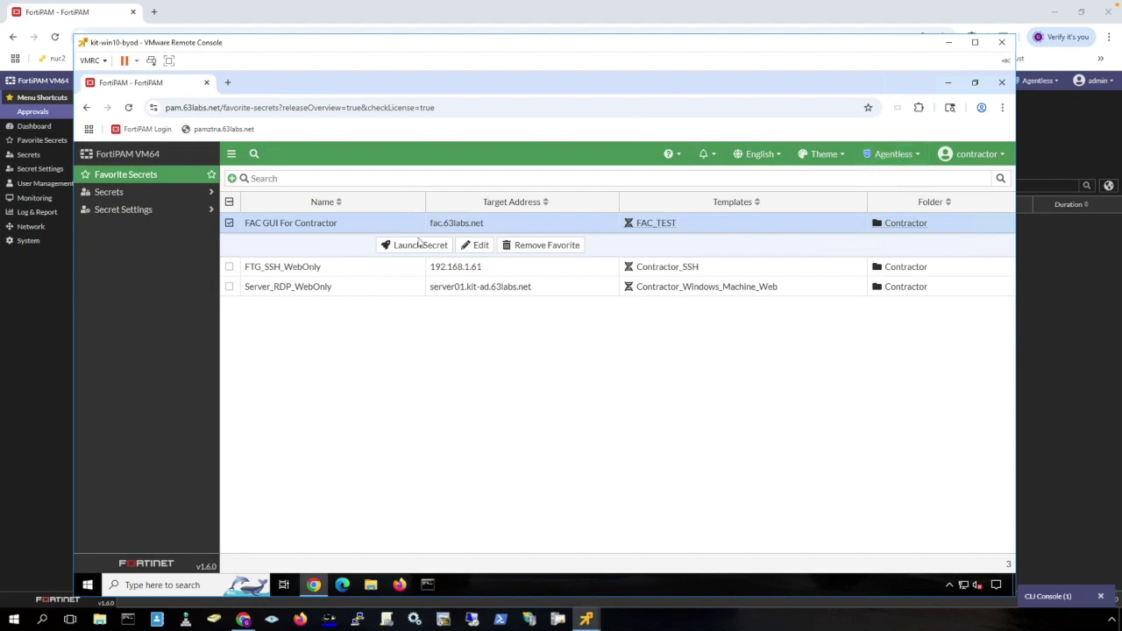
Switch the launch mode to Extension and log into fac.63labs.net via FAC GUI For Contractor with filled credentials.
left_click(412, 246)
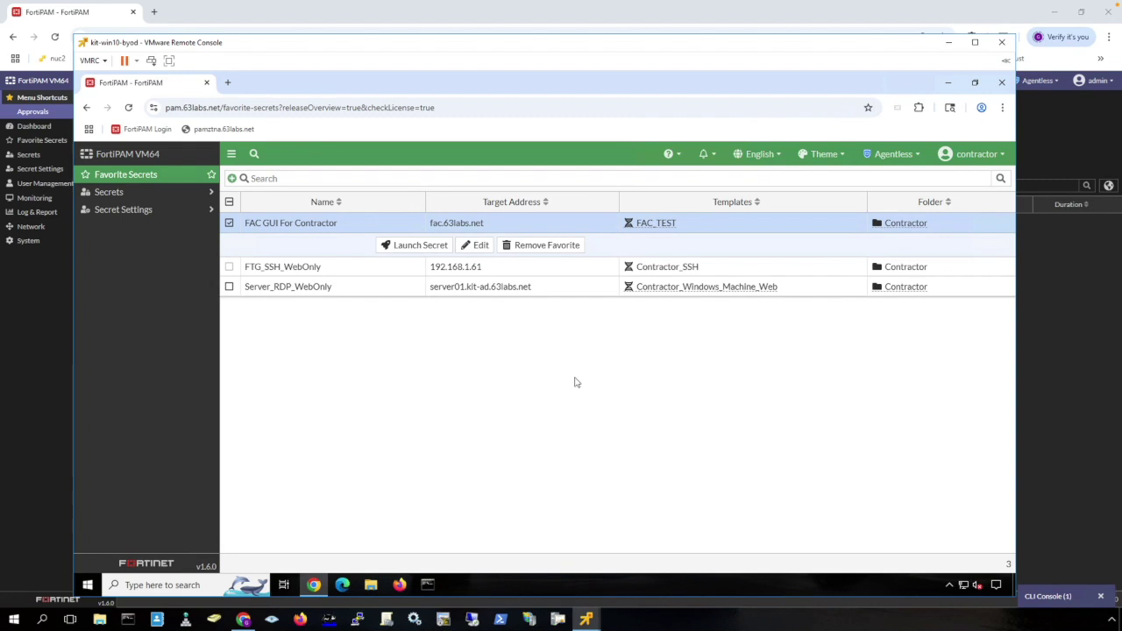
left_click(914, 156)
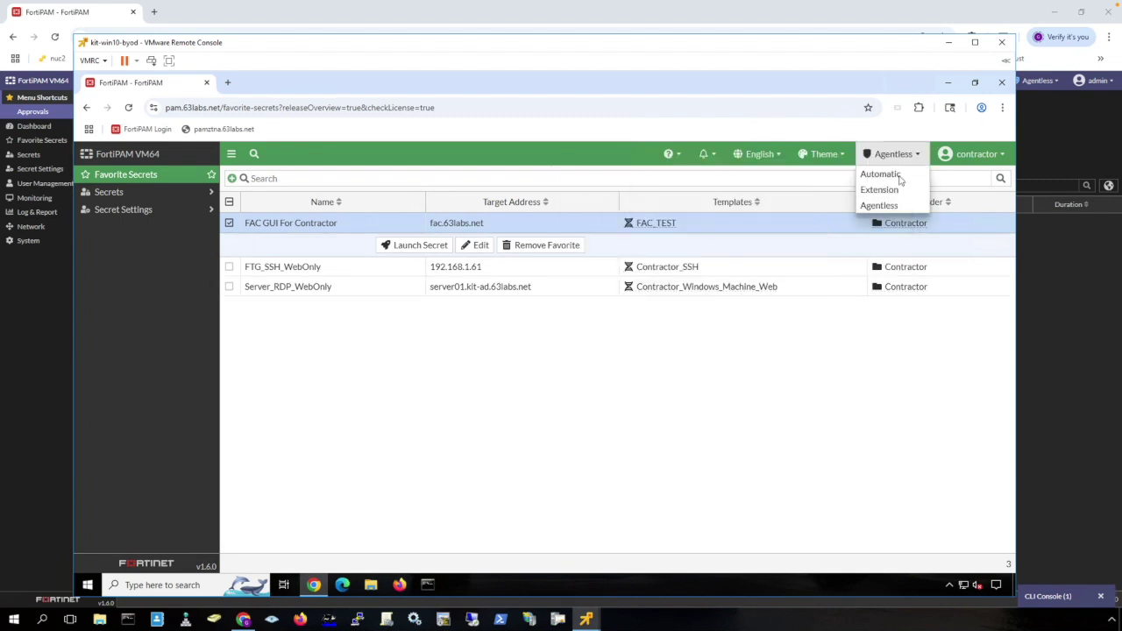
left_click(879, 190)
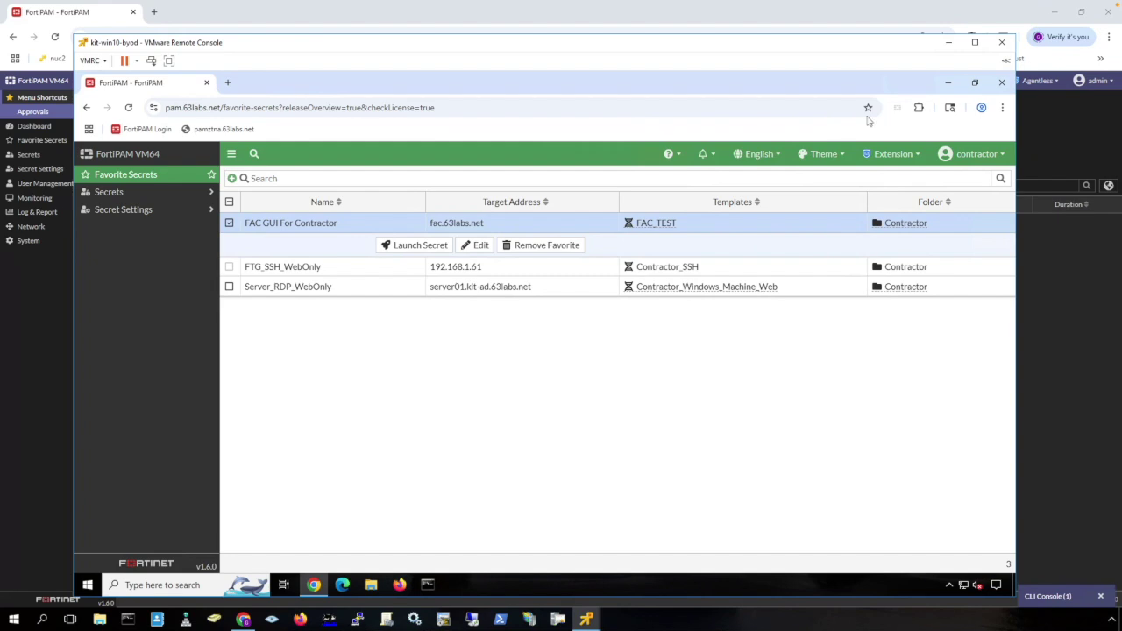
left_click(426, 253)
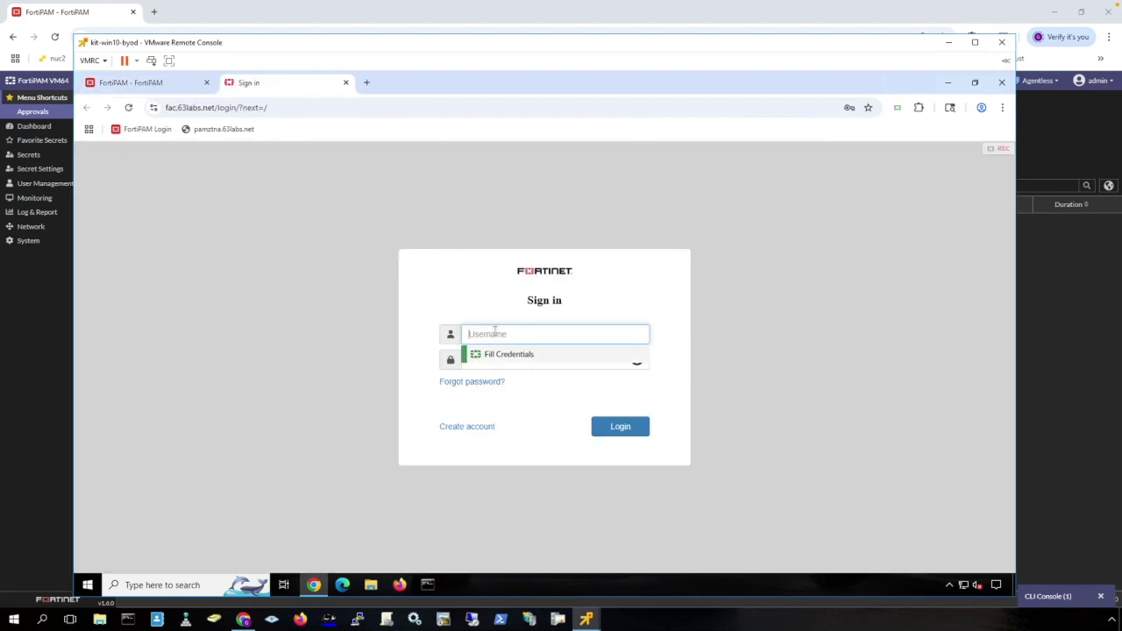
left_click(498, 355)
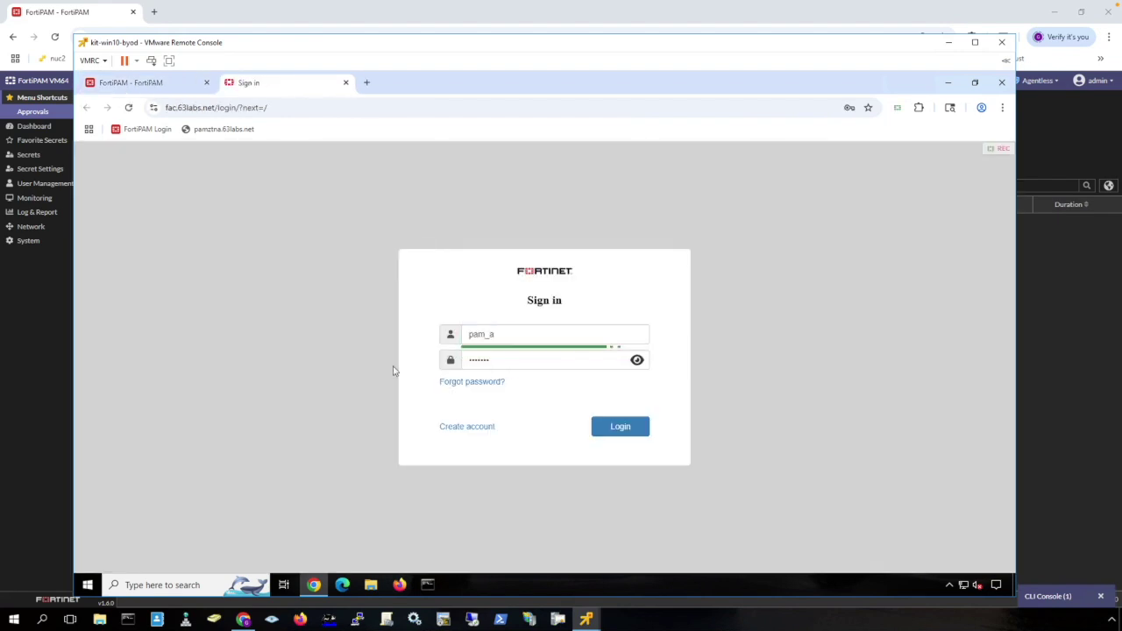
left_click(638, 429)
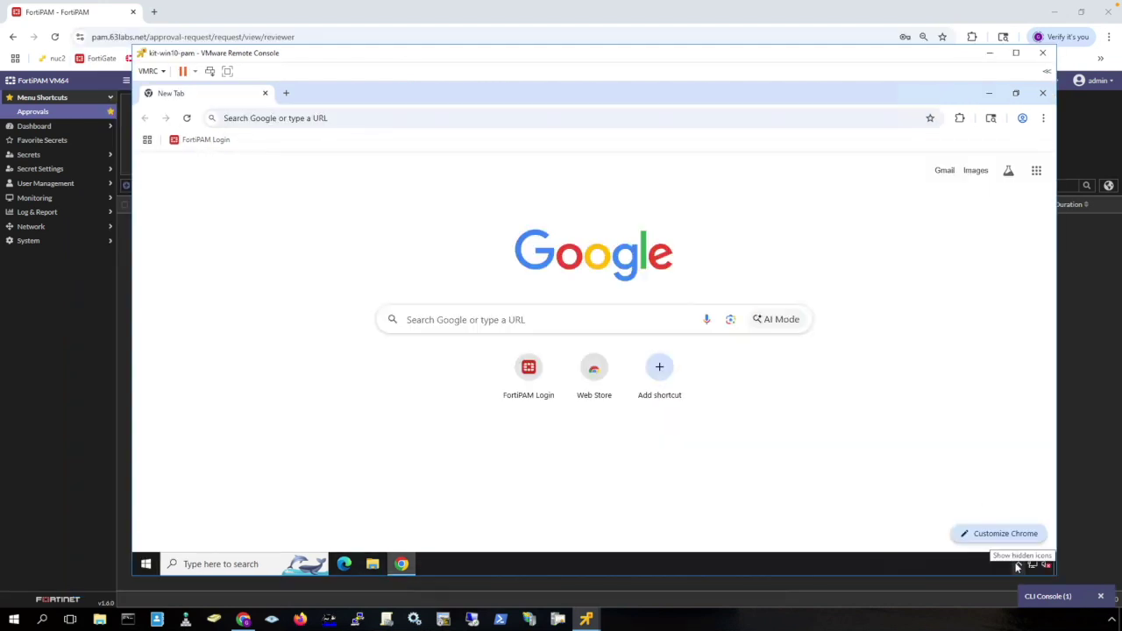
left_click(1018, 564)
Confirm FortiClient 7.2.3.0929 shows Privilege Access Management enabled, then open the FortiPAM Login bookmark.
right_click(995, 519)
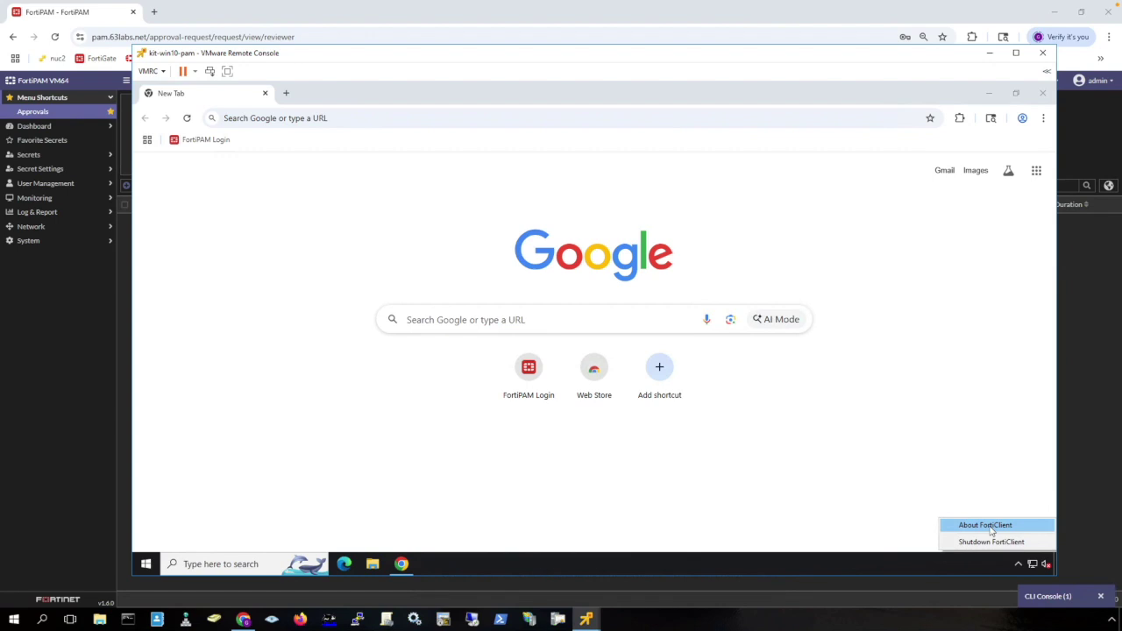
left_click(986, 525)
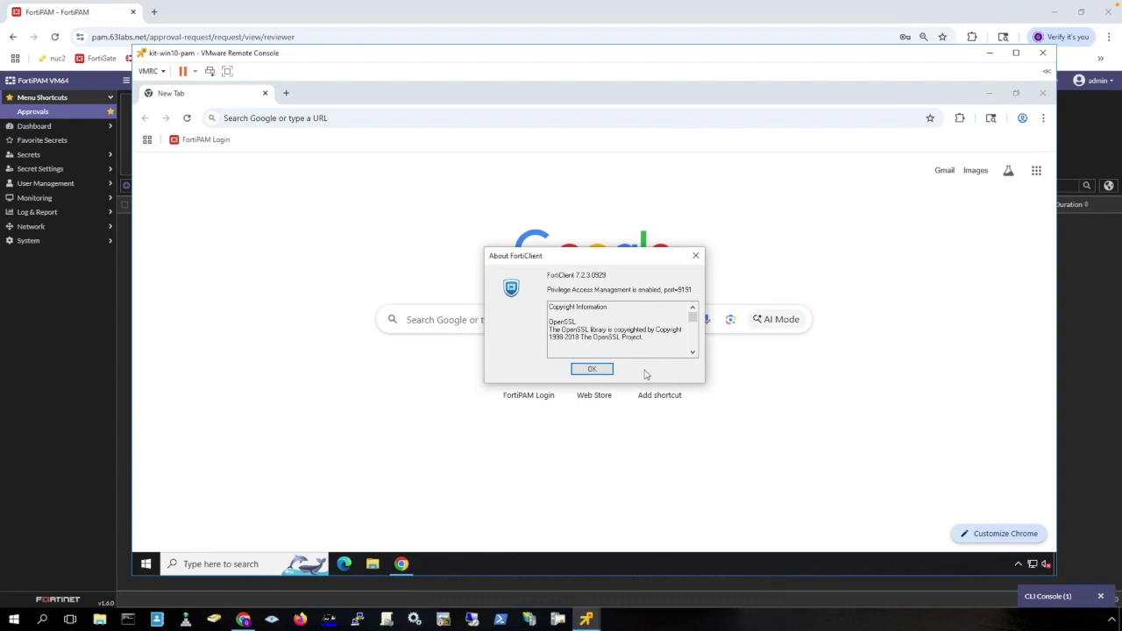
left_click(600, 369)
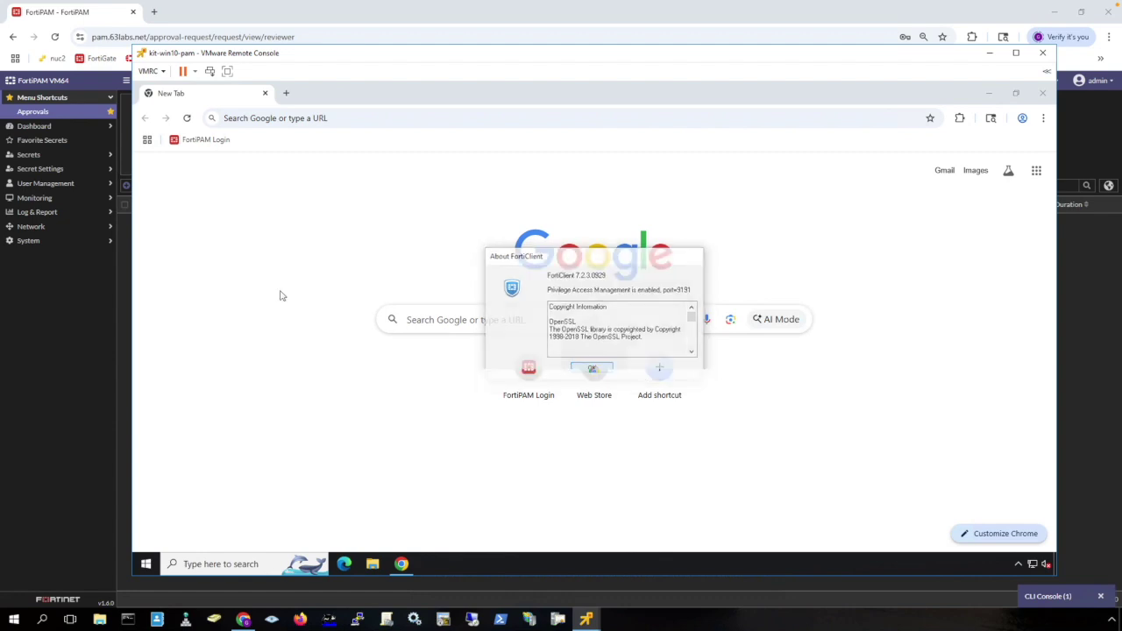
left_click(218, 141)
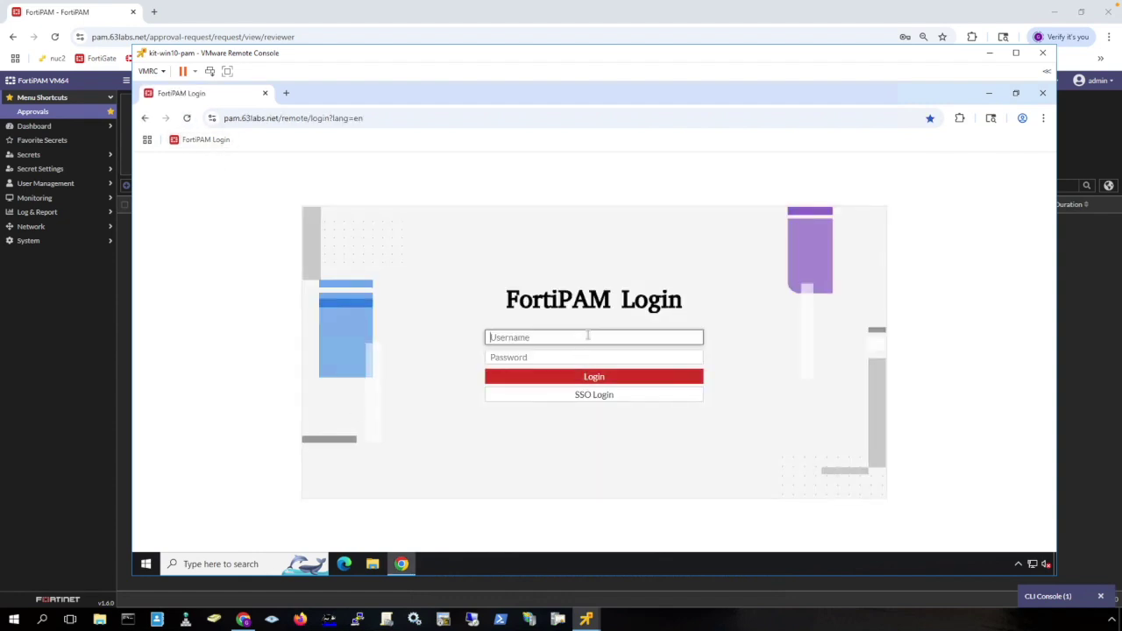
Sign in with the requesting user's username and password and accept the login disclaimer.
key("Tab")
type("*********")
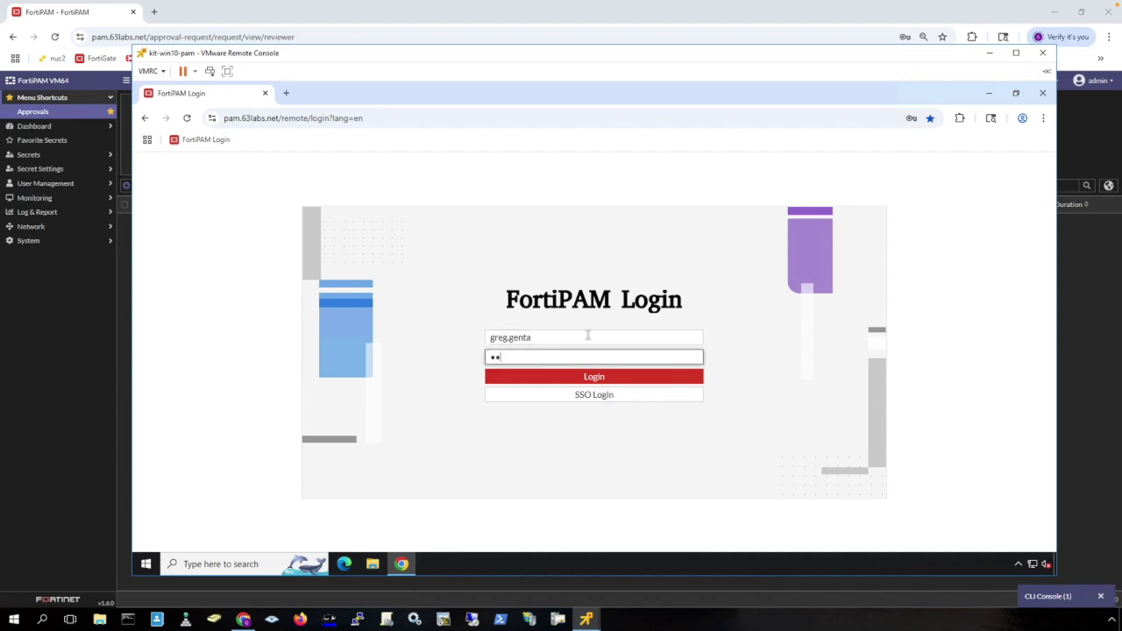
key("Return")
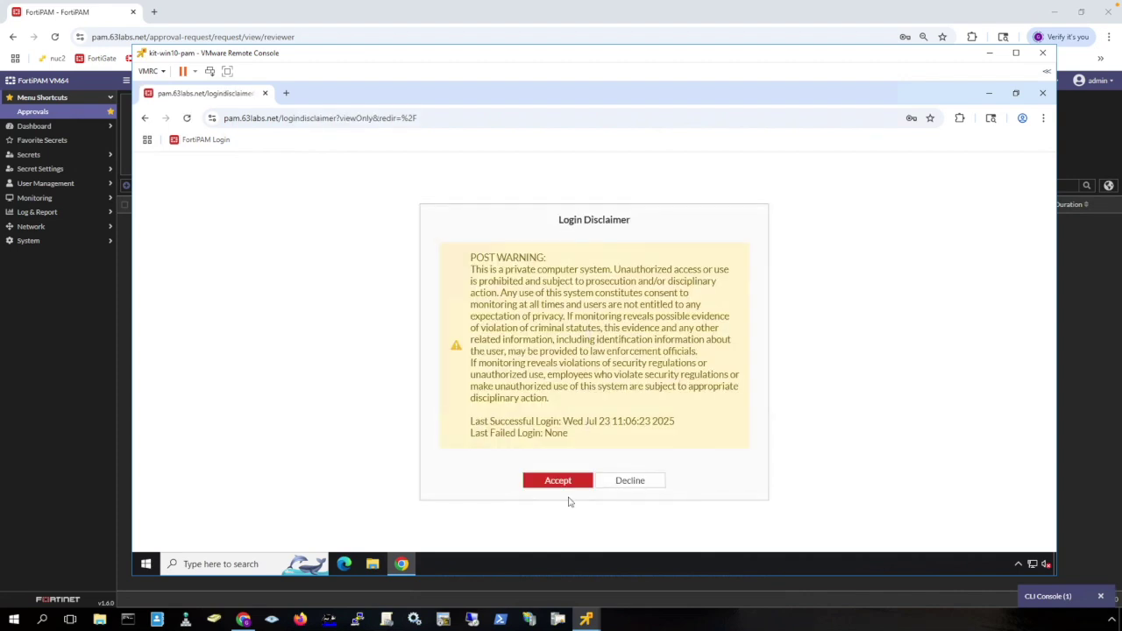
left_click(566, 480)
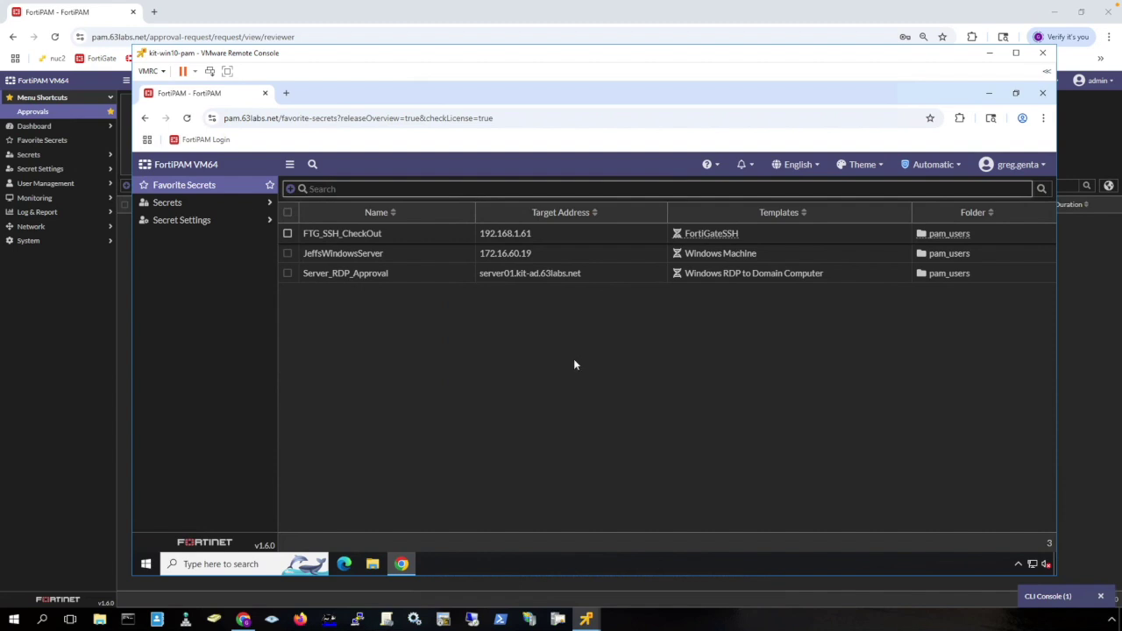
mouse_move(960, 176)
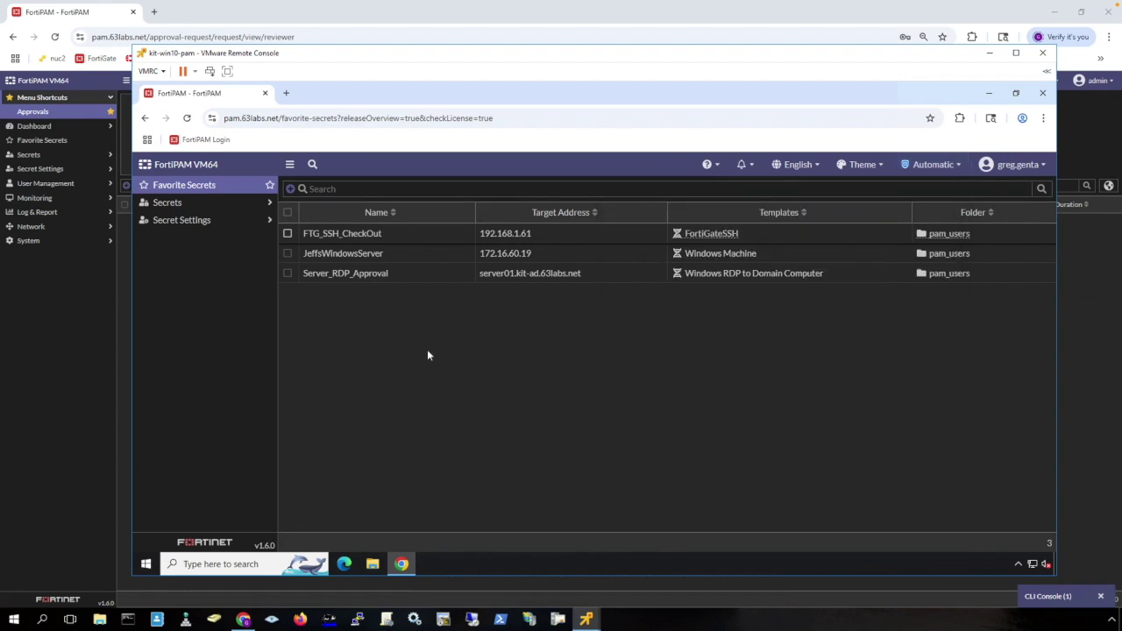
Check out FTG_SSH_CheckOut and launch it from the row's context menu.
left_click(431, 237)
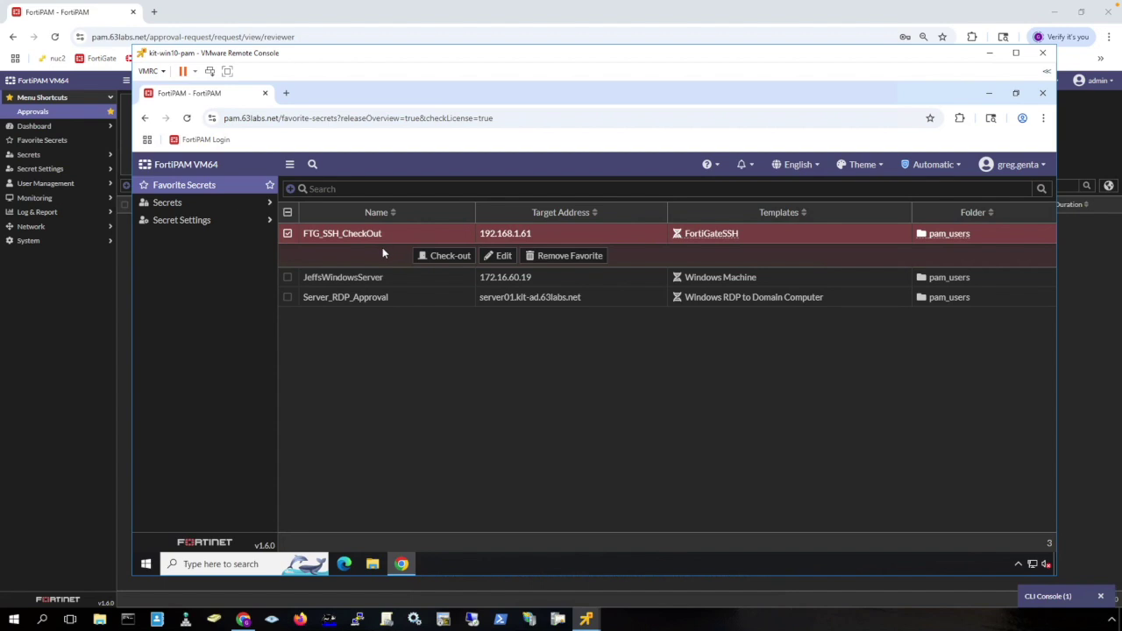
left_click(437, 258)
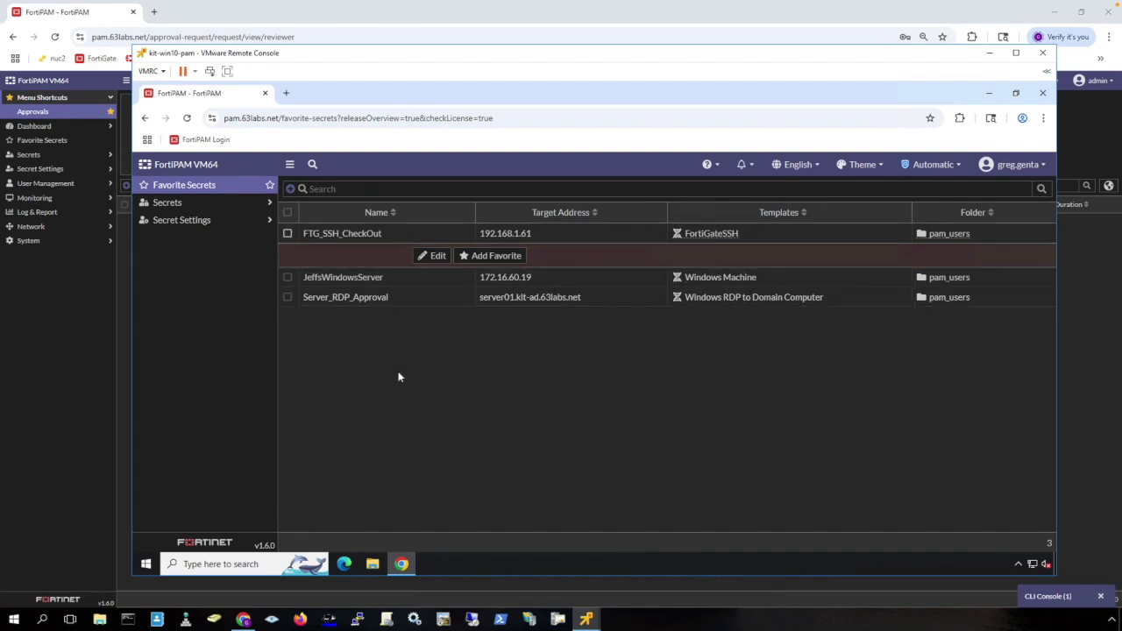
right_click(383, 240)
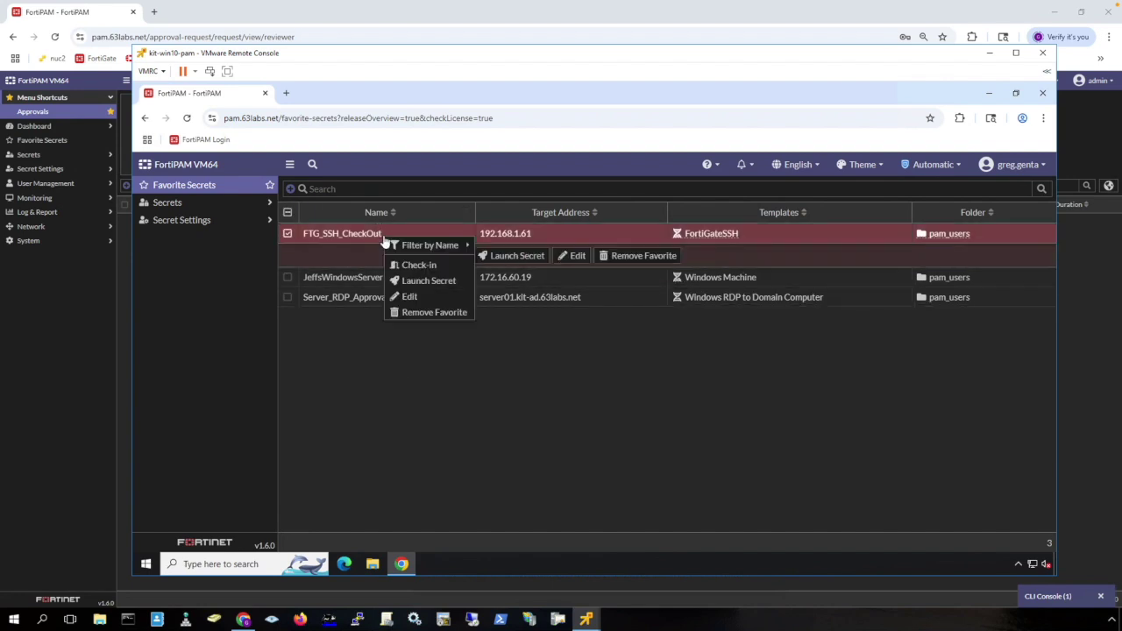
left_click(442, 285)
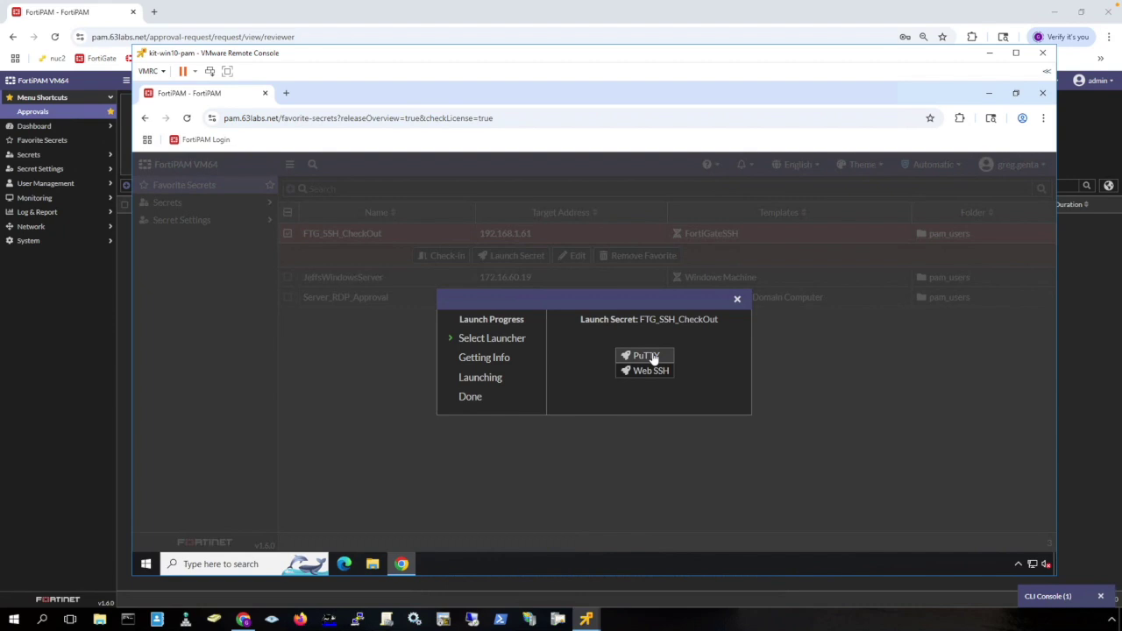
Run 'show full' on 192.168.1.61 in PuTTY, end the session, and check FTG_SSH_CheckOut back in.
left_click(652, 358)
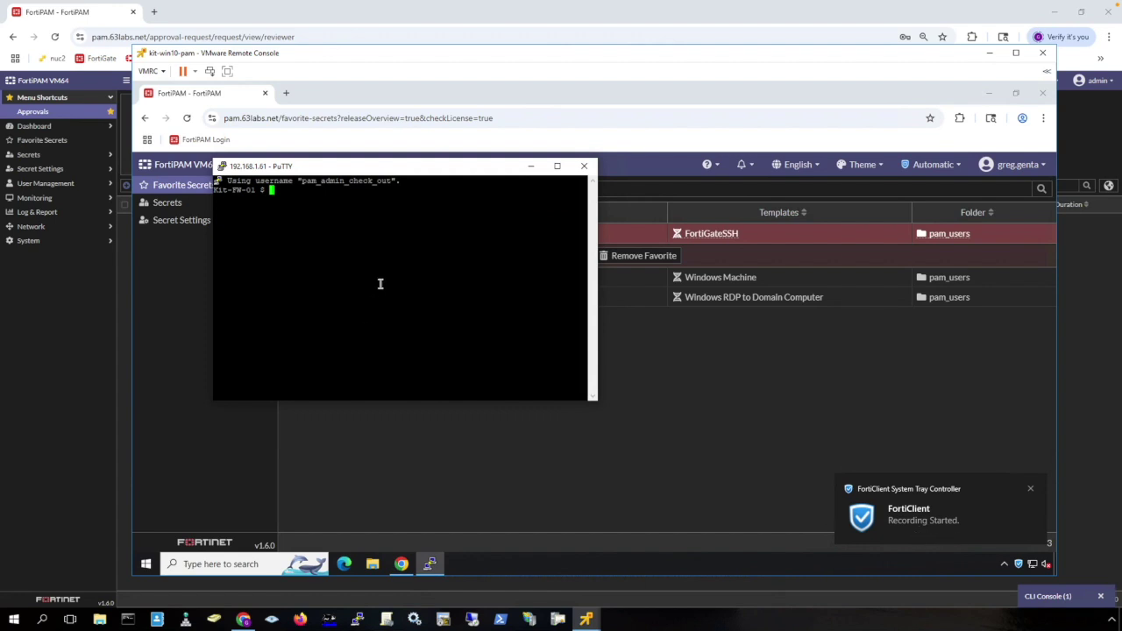
type("show full")
key("Return")
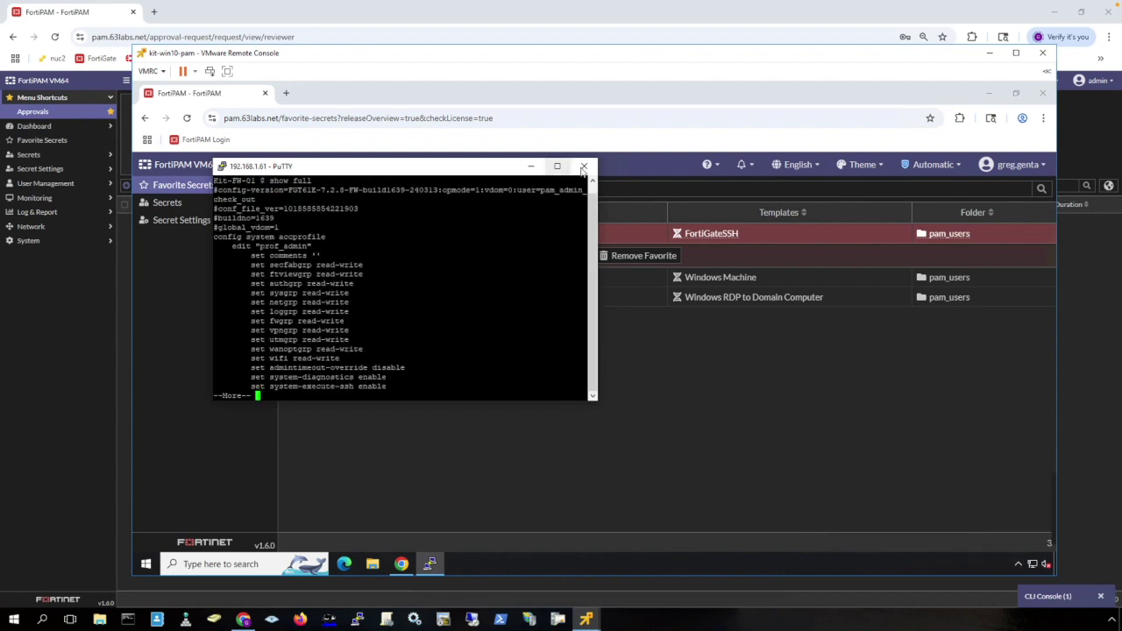
left_click(584, 167)
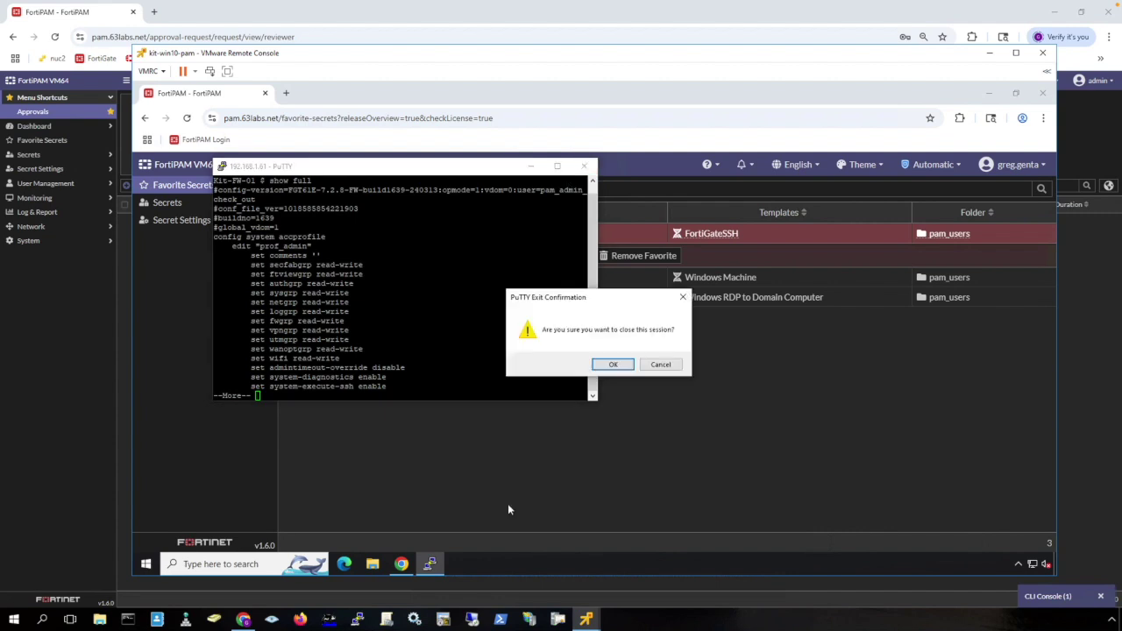
left_click(612, 365)
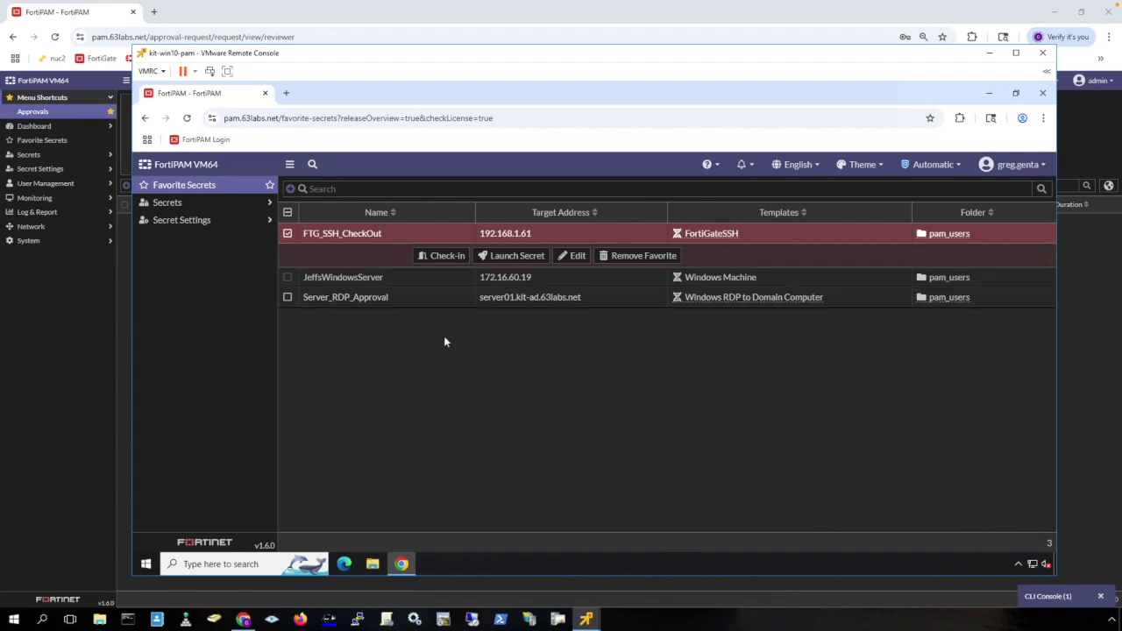
left_click(427, 256)
left_click(427, 296)
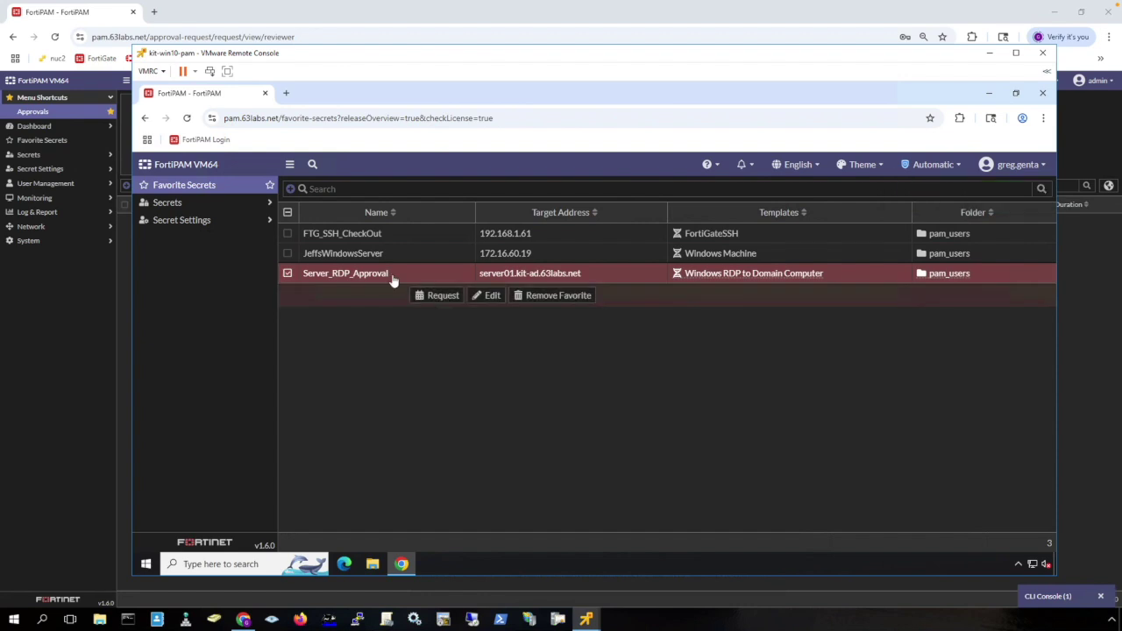
Request 30 minutes of Server_RDP_Approval access with the comment 'This is in regards to ticket 12345'.
left_click(443, 296)
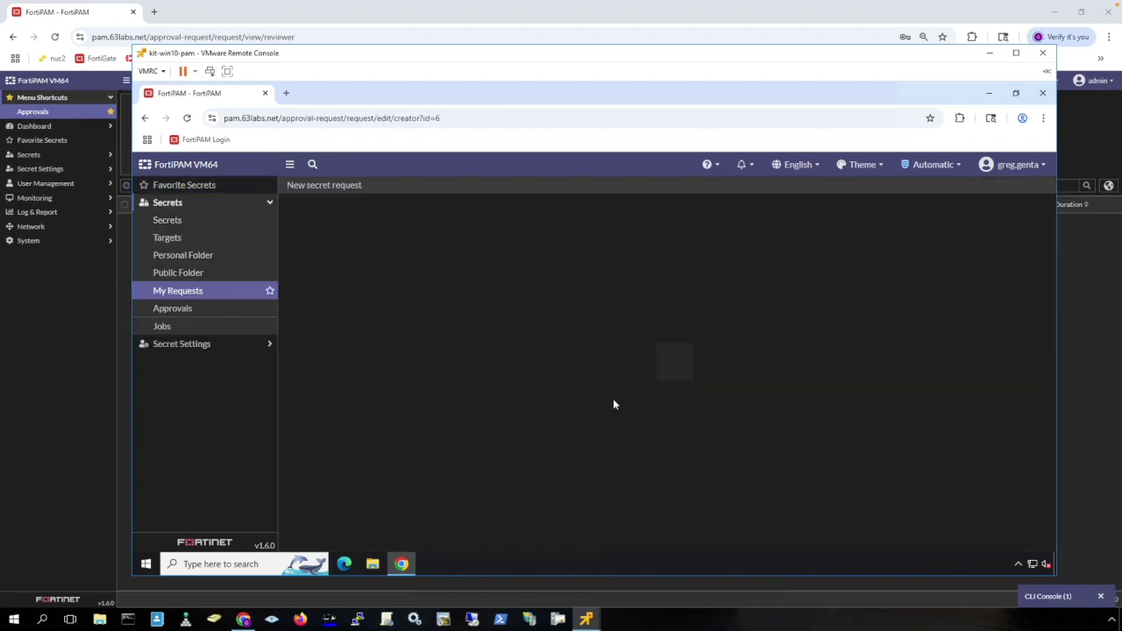
left_click(530, 314)
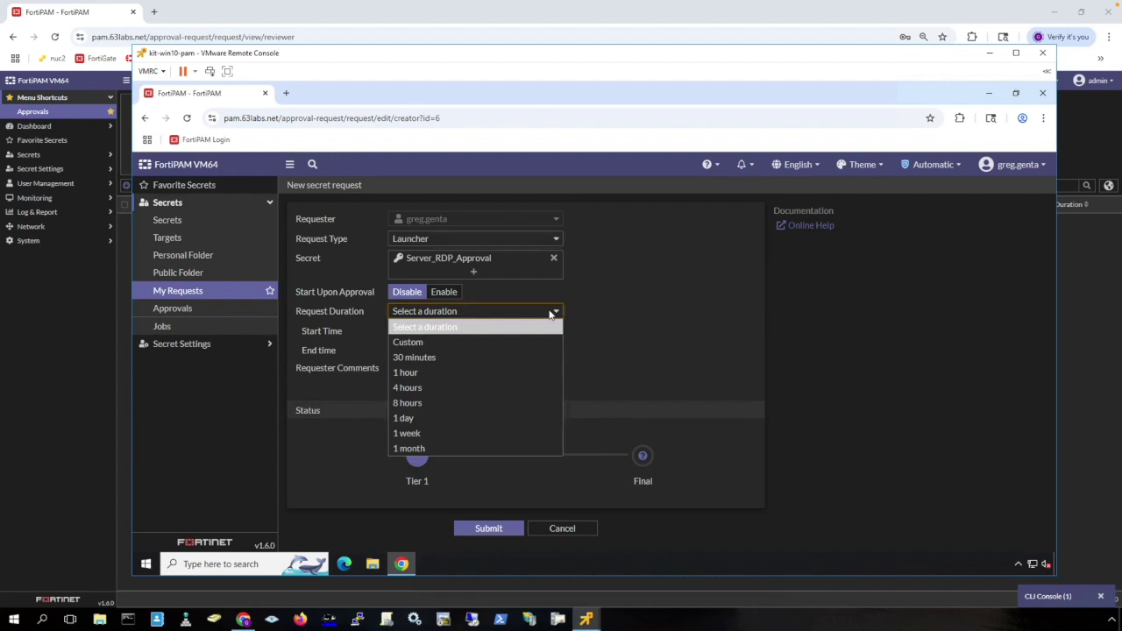
left_click(519, 357)
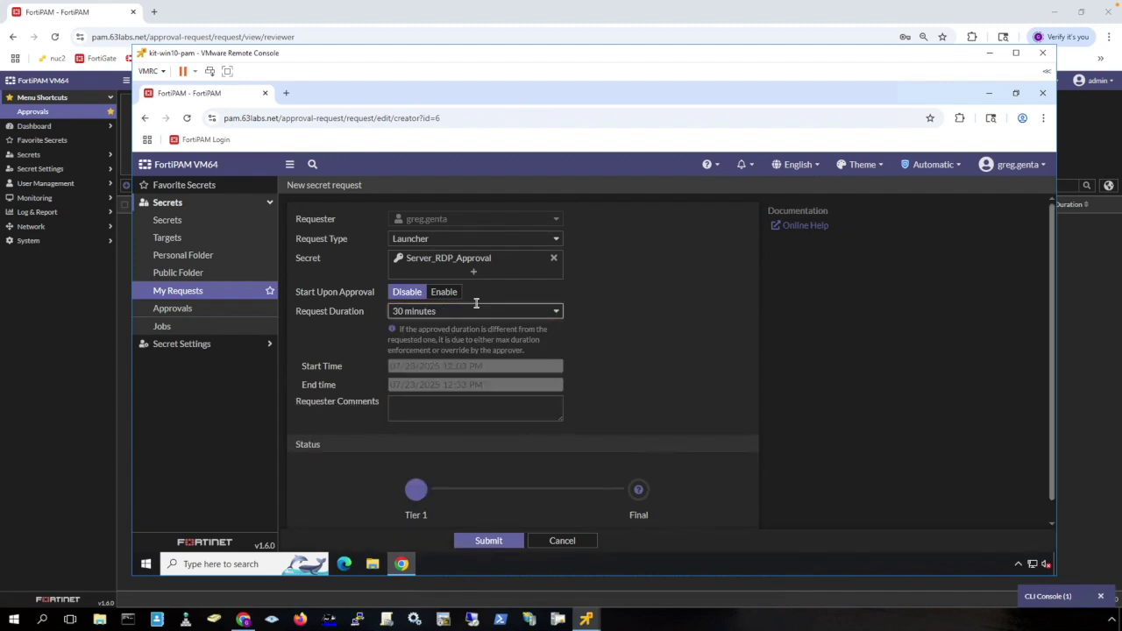
left_click(474, 312)
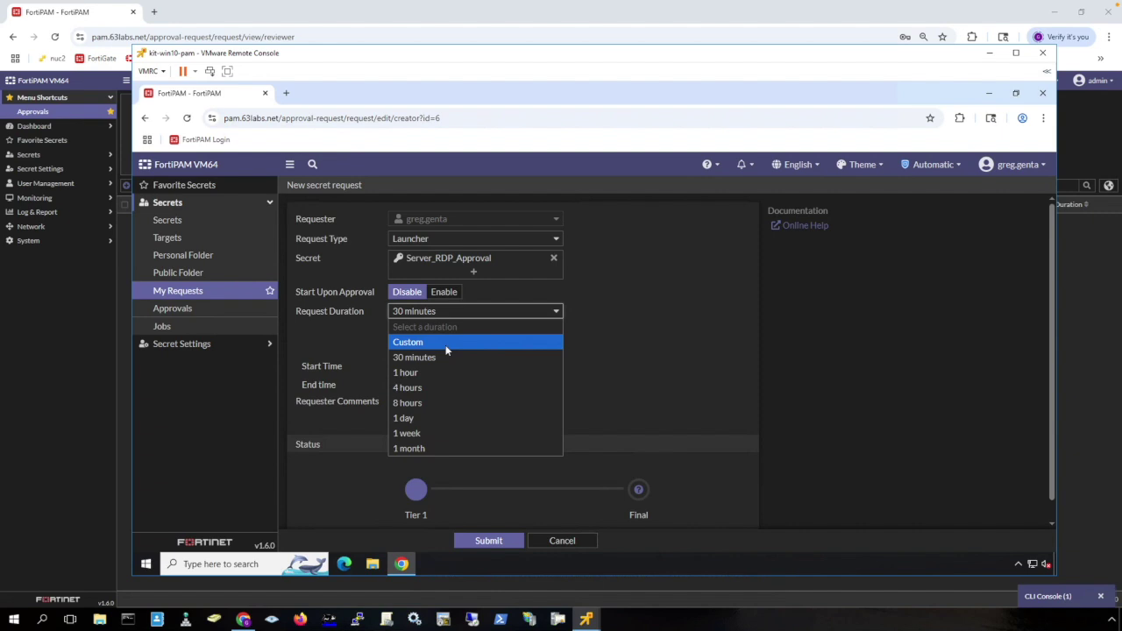
left_click(443, 343)
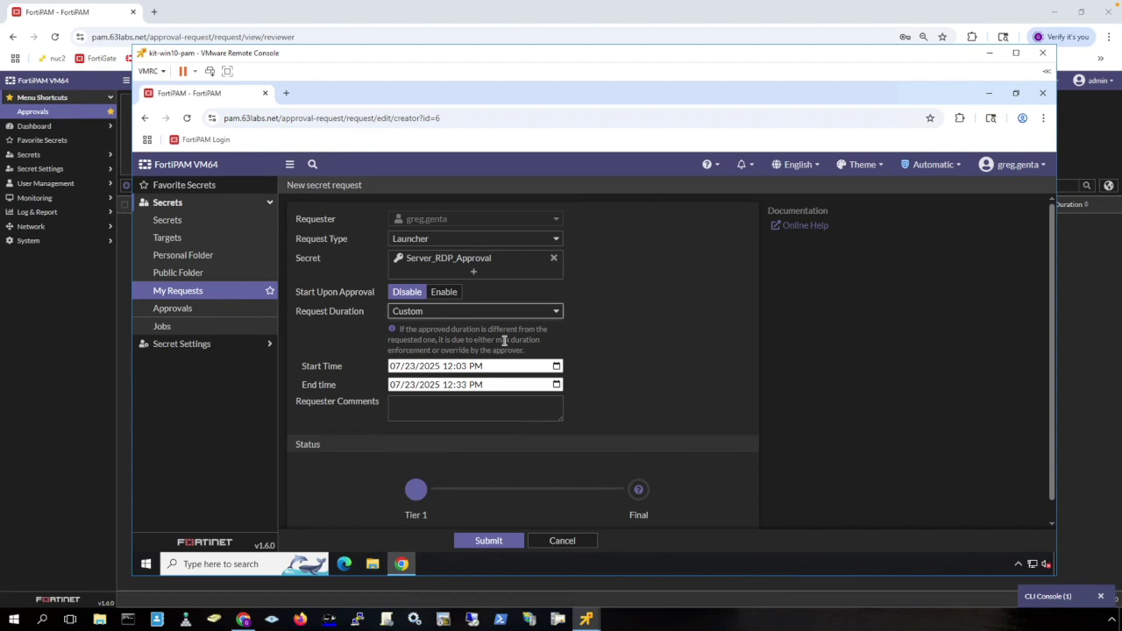
left_click(473, 311)
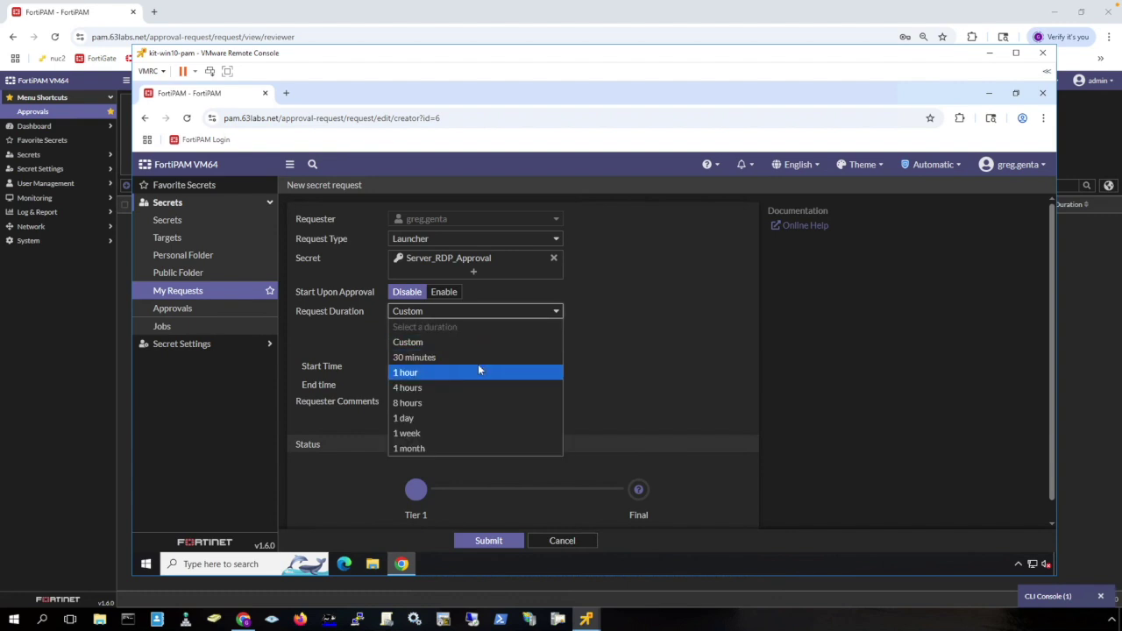
left_click(478, 356)
left_click(442, 405)
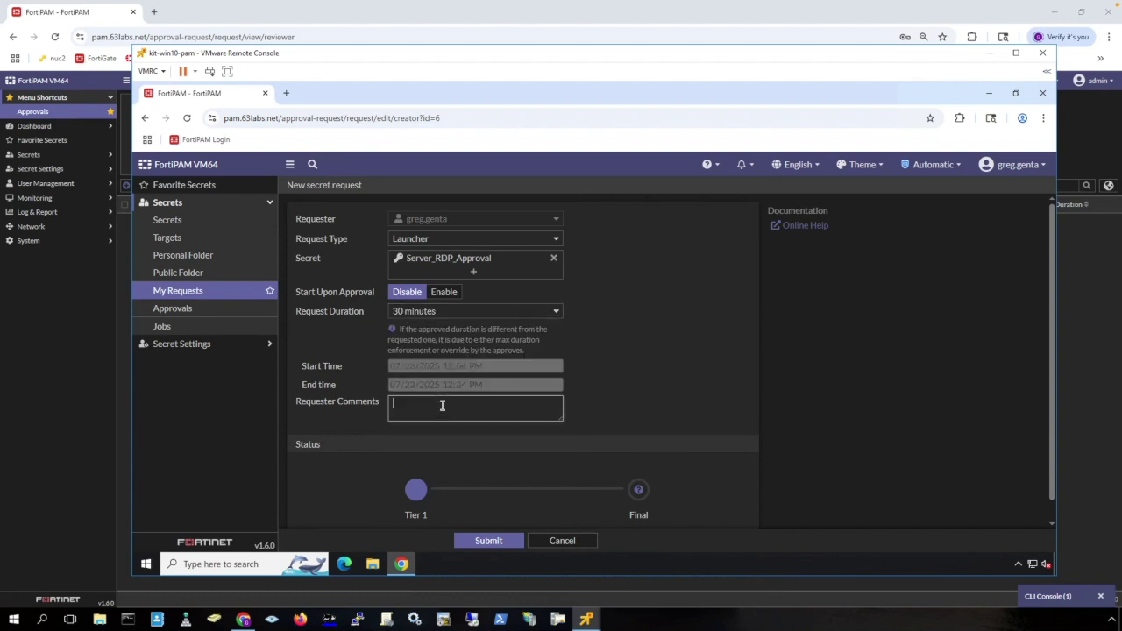
type("This is in regards to ticket 12345")
left_click(491, 544)
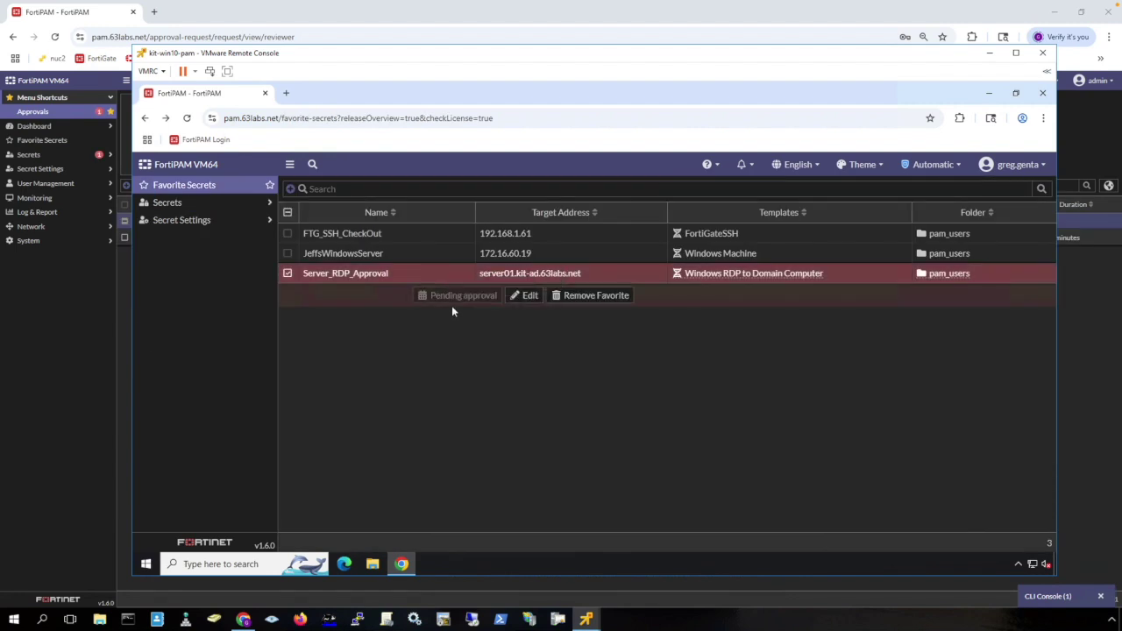
Approve the Server_RDP_Approval#1 - tier1 request with the comment 'Let me know when done' and save.
left_click(87, 350)
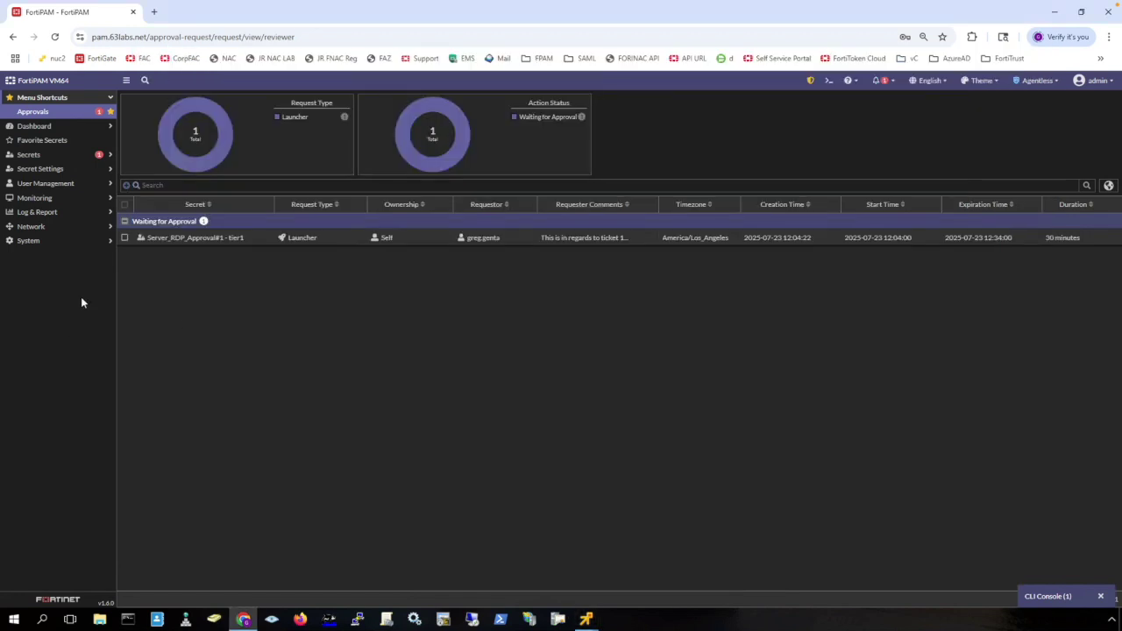
left_click(244, 241)
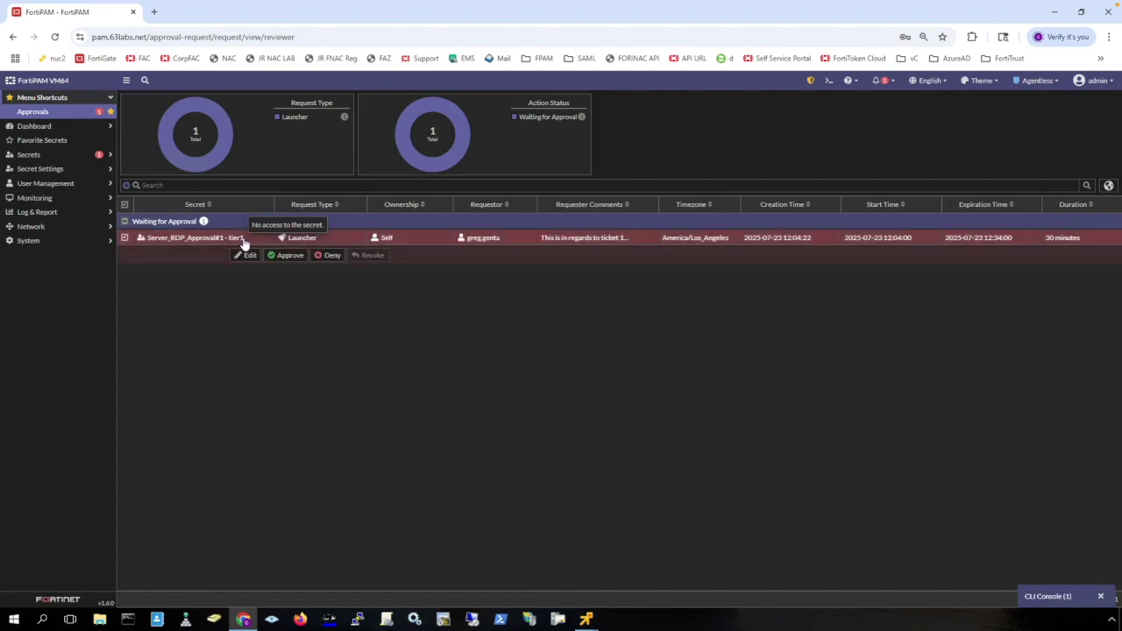
left_click(247, 255)
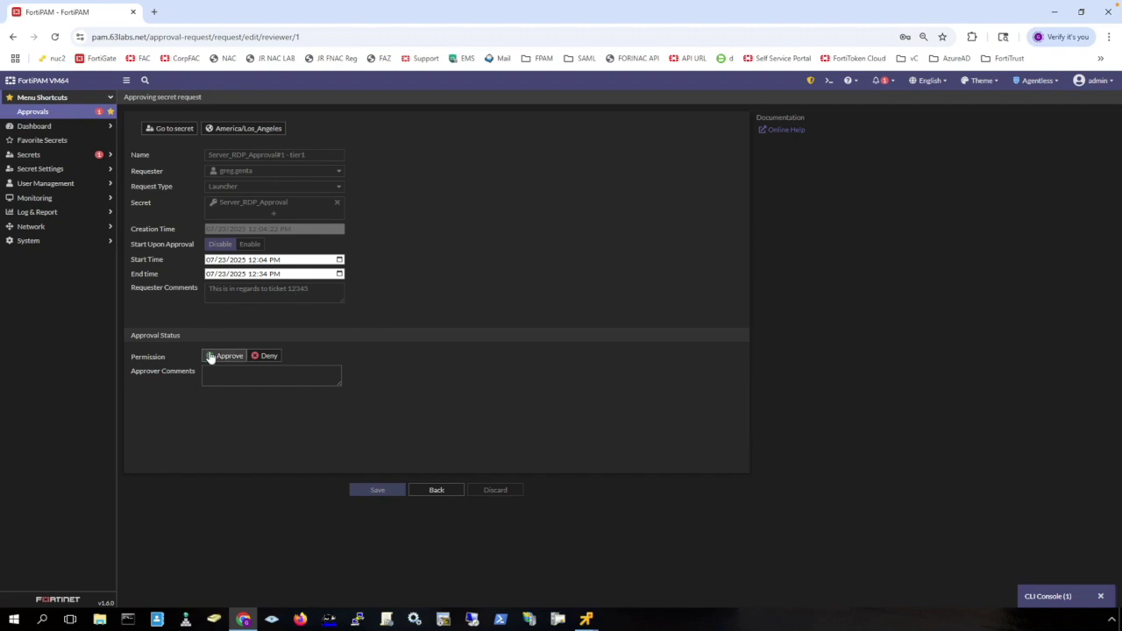
left_click(294, 377)
type("Let me know when done")
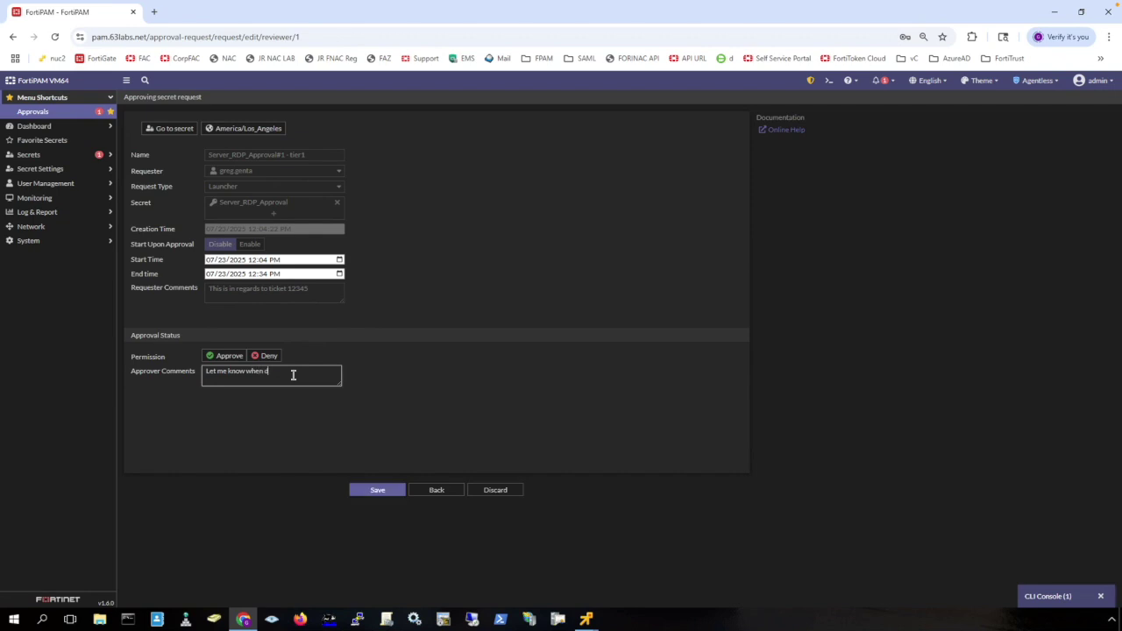
left_click(226, 356)
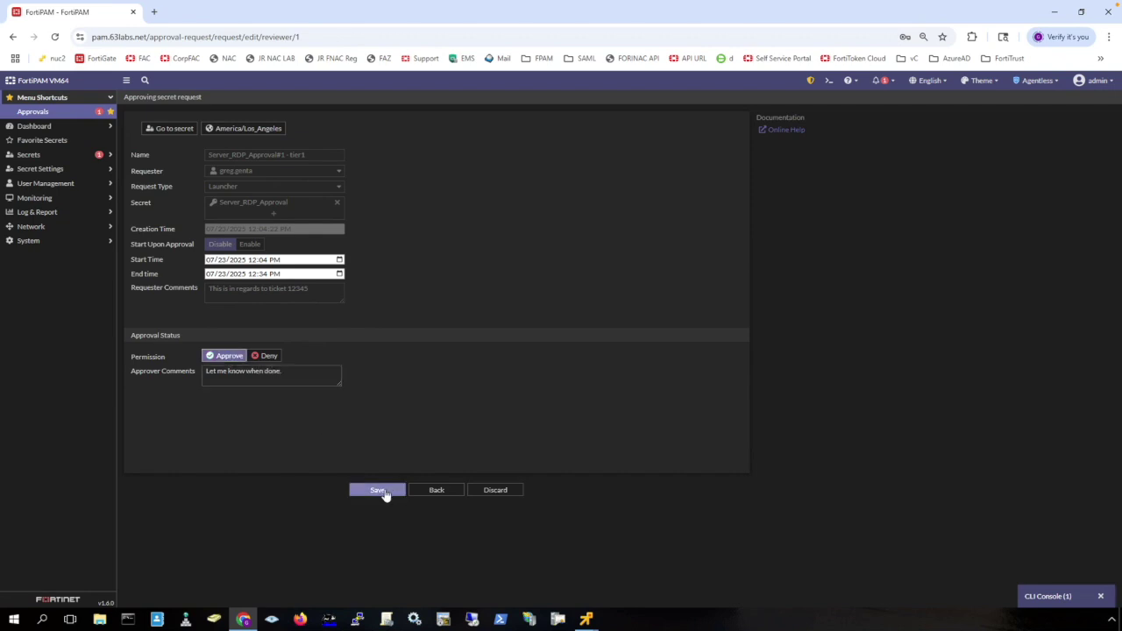
left_click(378, 492)
key("alt+Tab")
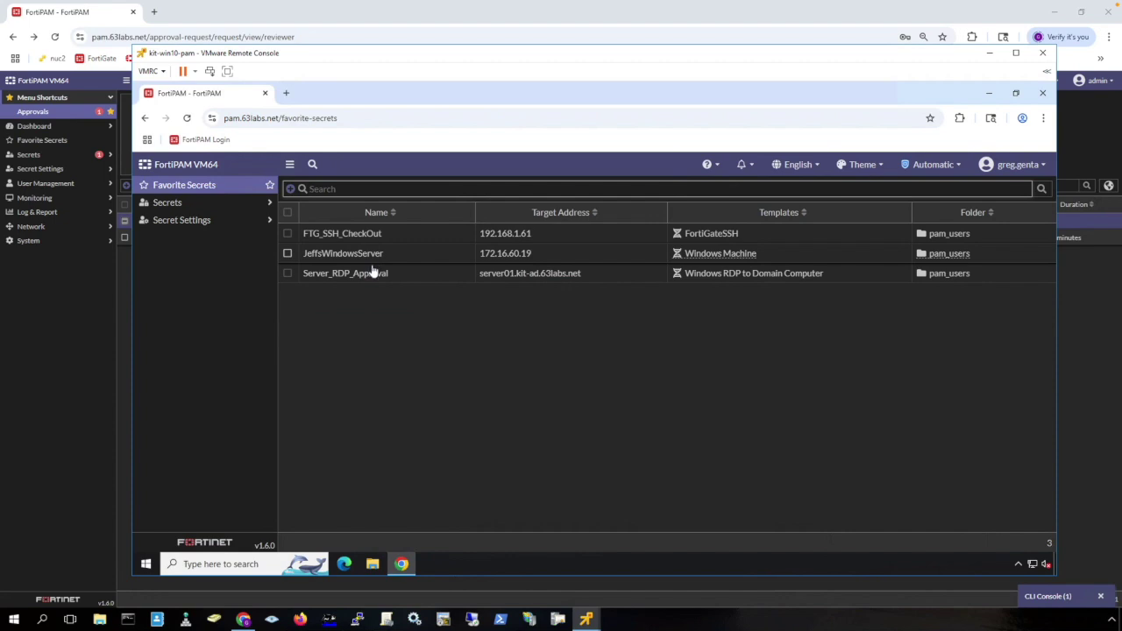
Launch Server_RDP_Approval in native Remote Desktop, accepting and trusting the server01 certificate.
left_click(373, 272)
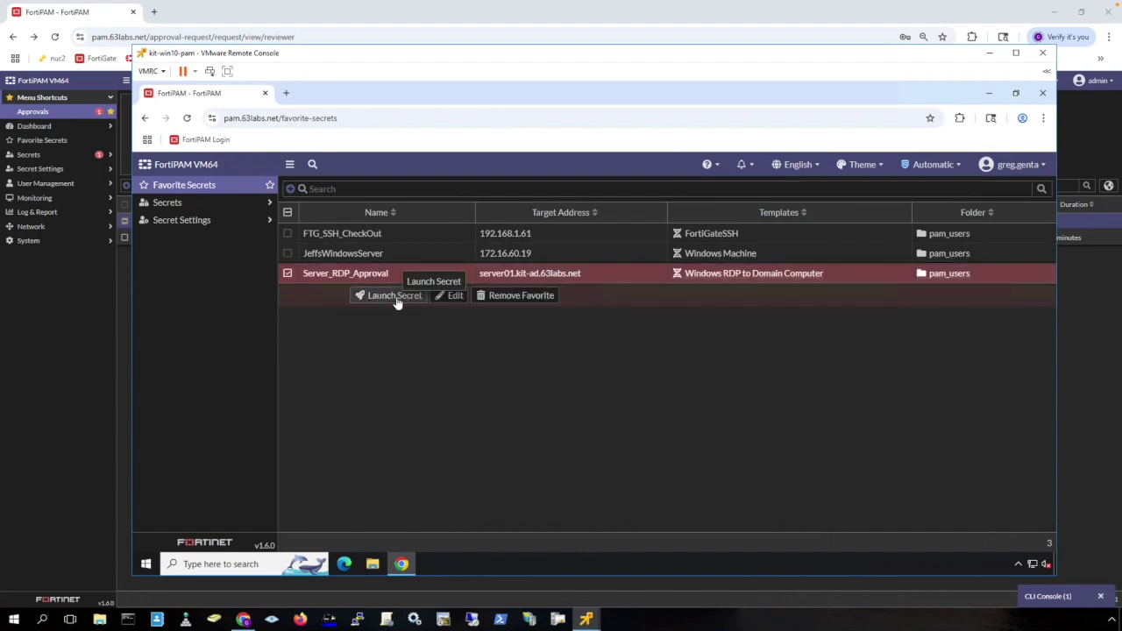
left_click(395, 297)
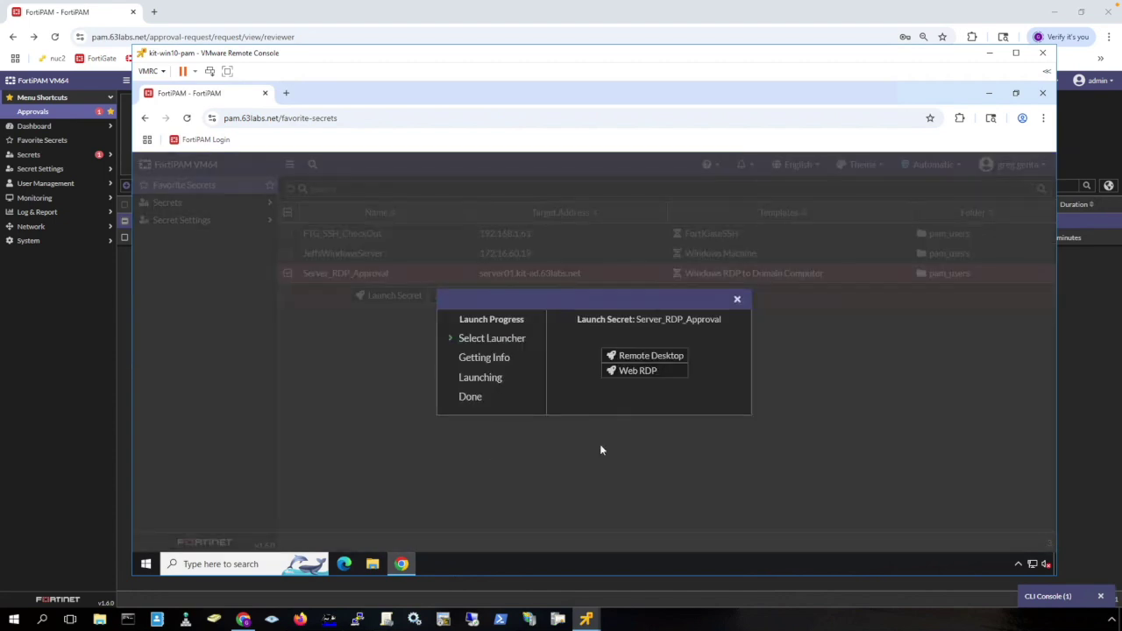
left_click(649, 357)
left_click(650, 406)
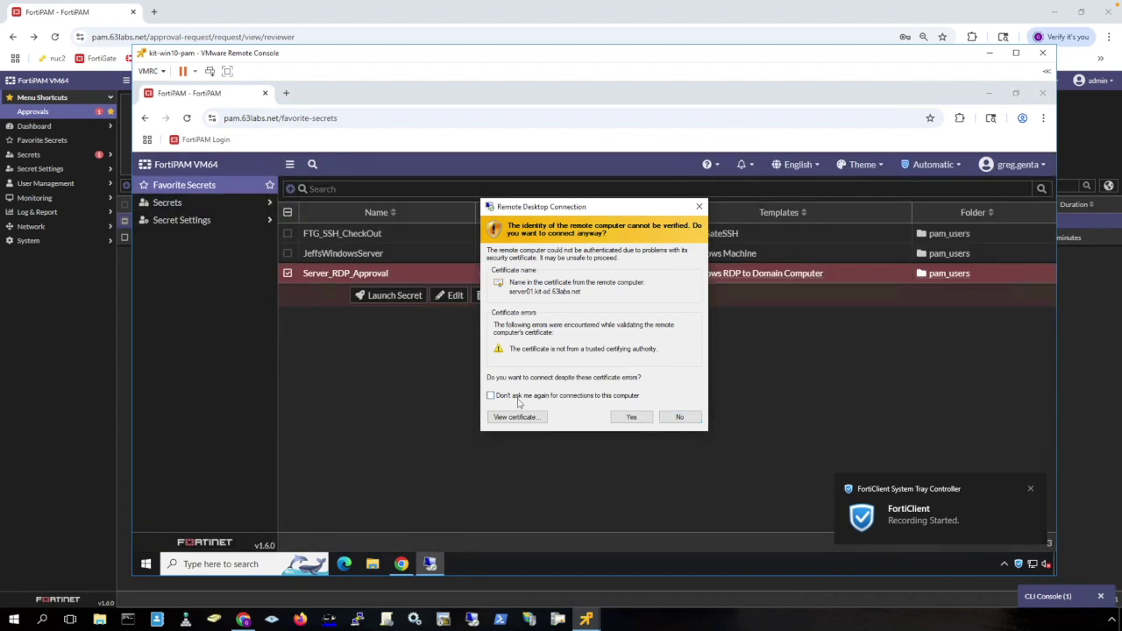
left_click(518, 401)
left_click(632, 417)
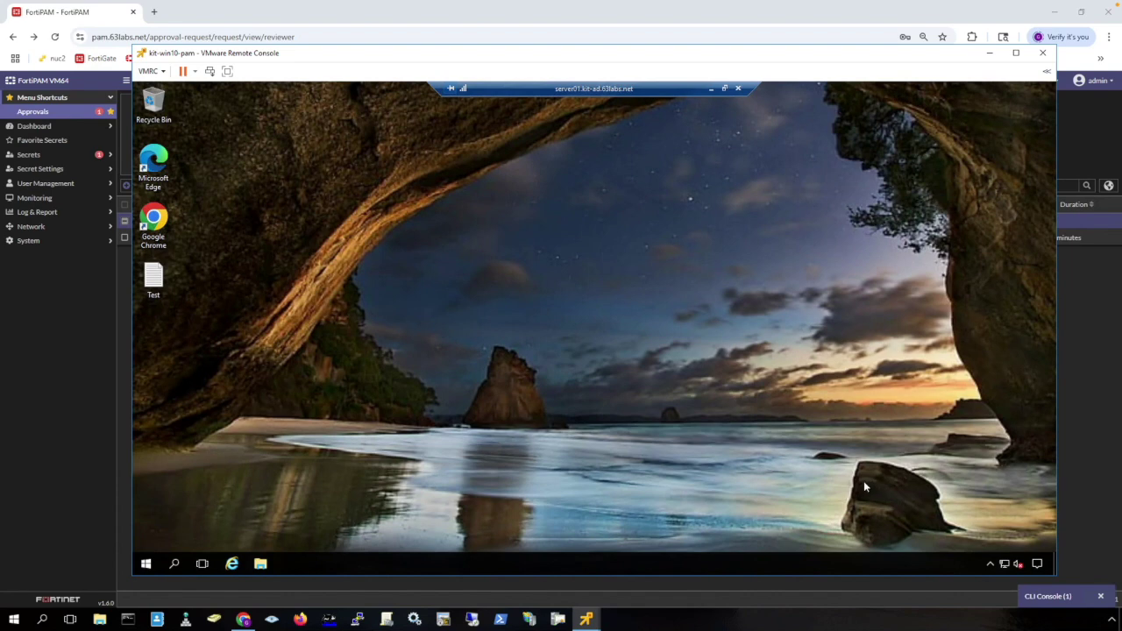
Disconnect the server01.kit-ad.63labs.net remote desktop session.
left_click(739, 89)
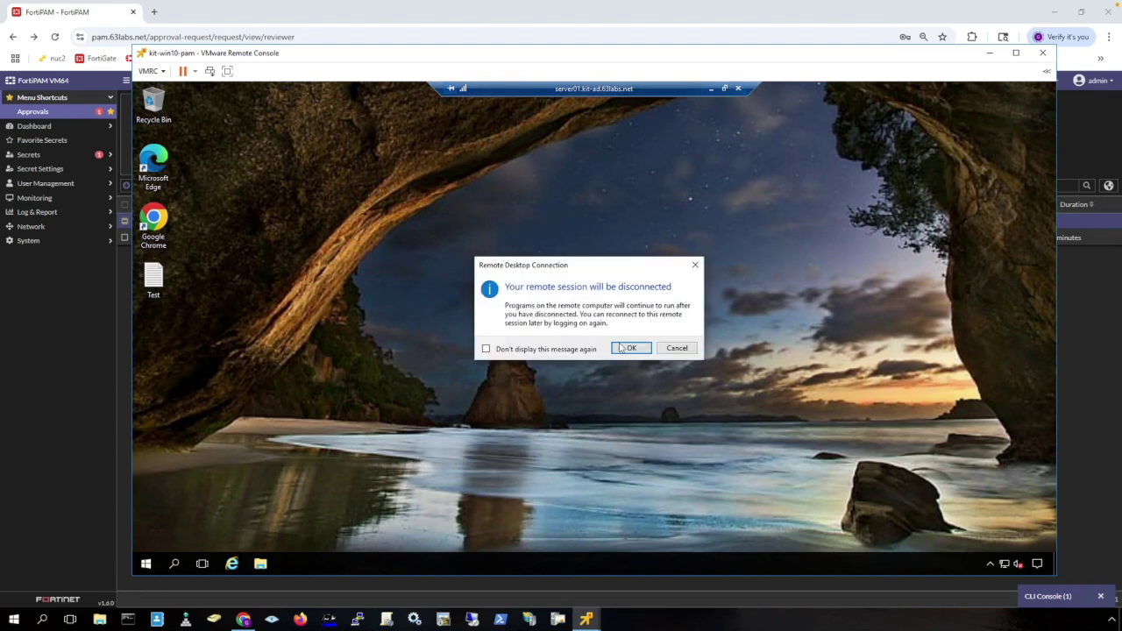
left_click(630, 348)
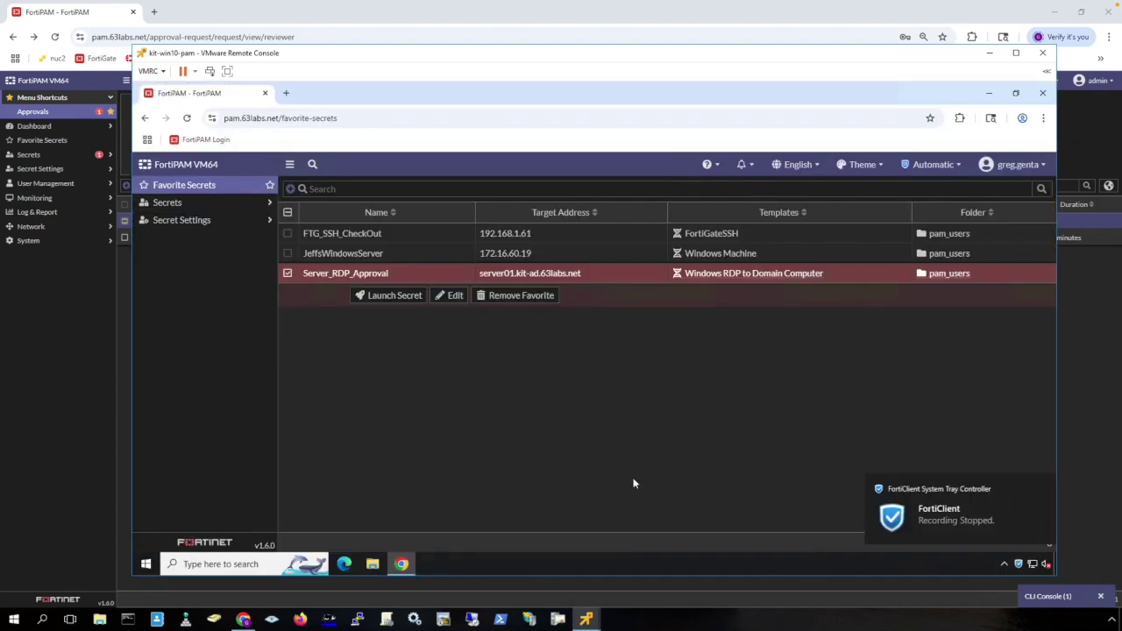
mouse_move(931, 534)
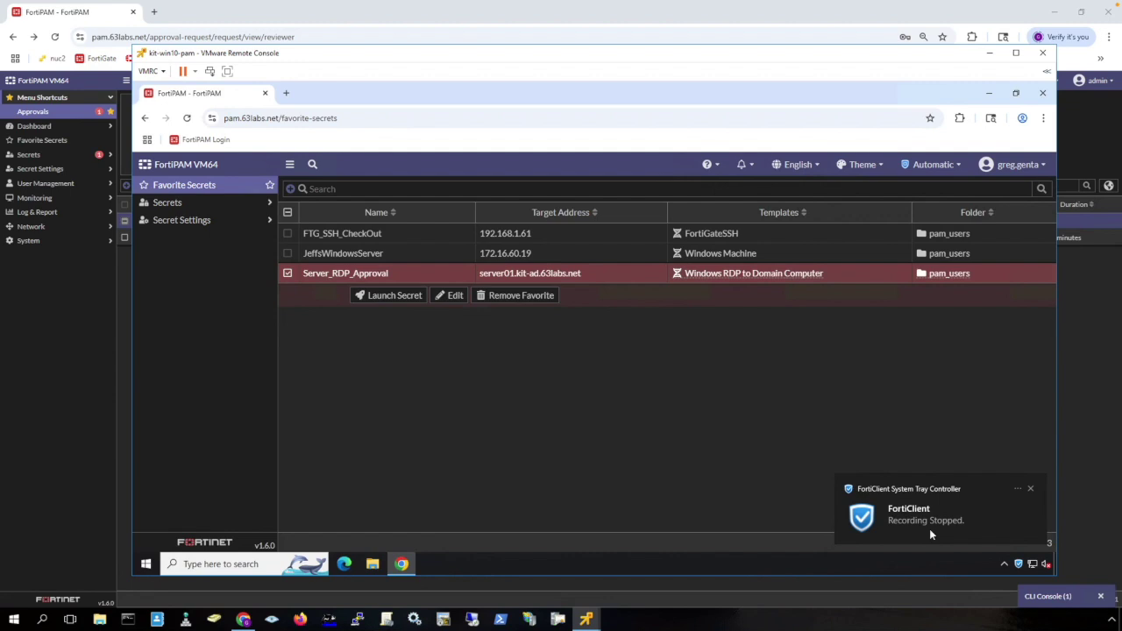
Show Win10-01's FortiClient agent Online/On-fabric, then open Chrome to the FortiPAM ZTNA login page.
left_click(929, 528)
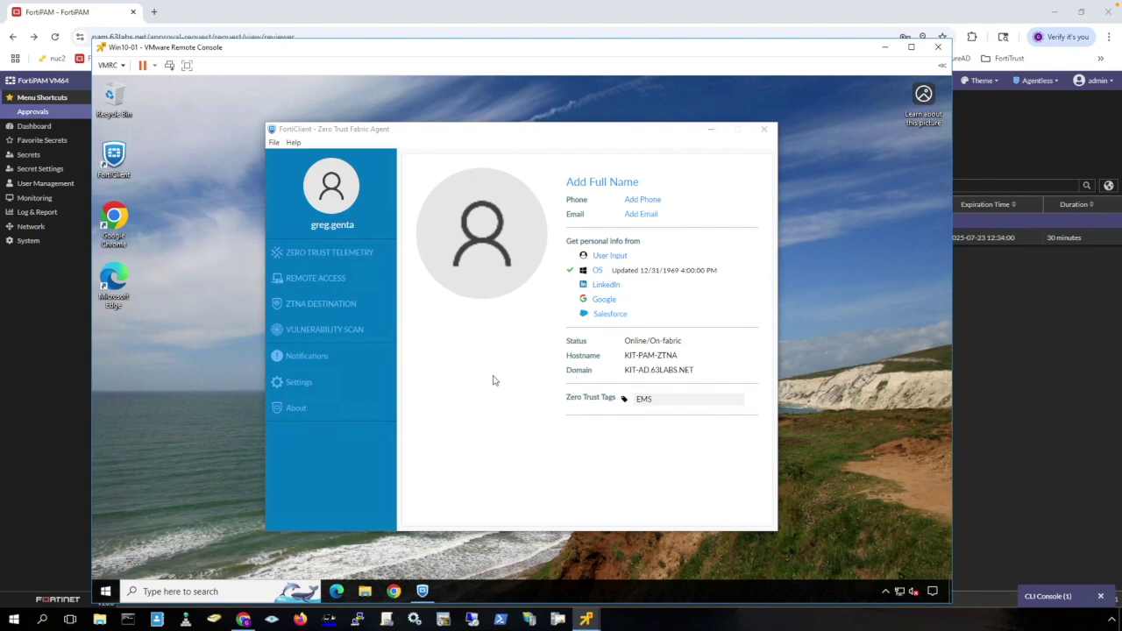
left_click(395, 592)
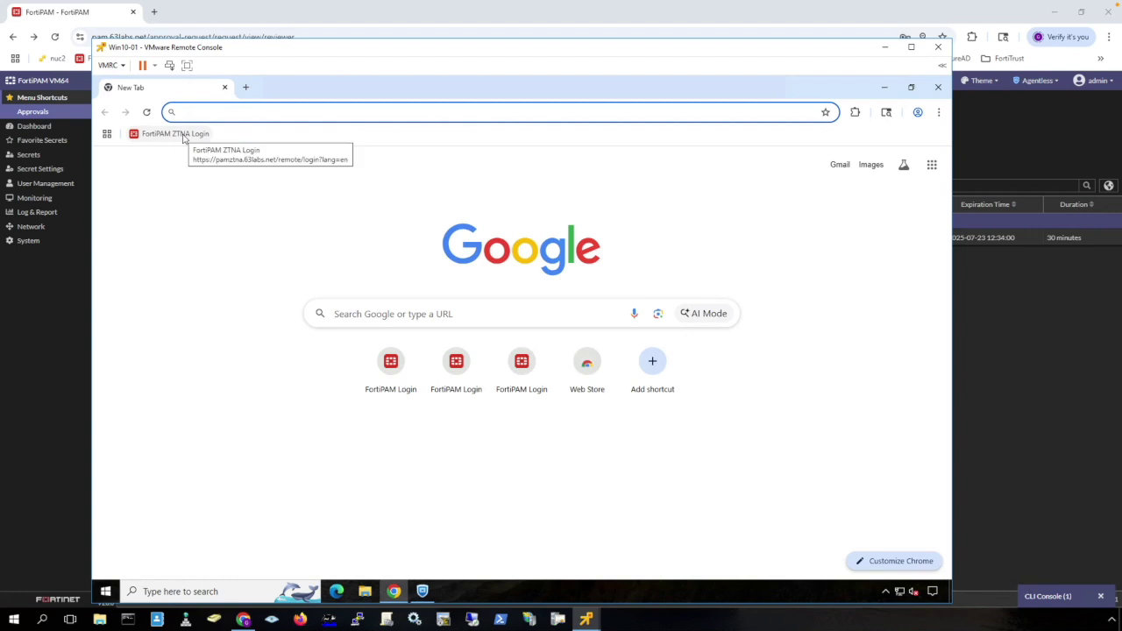
left_click(184, 136)
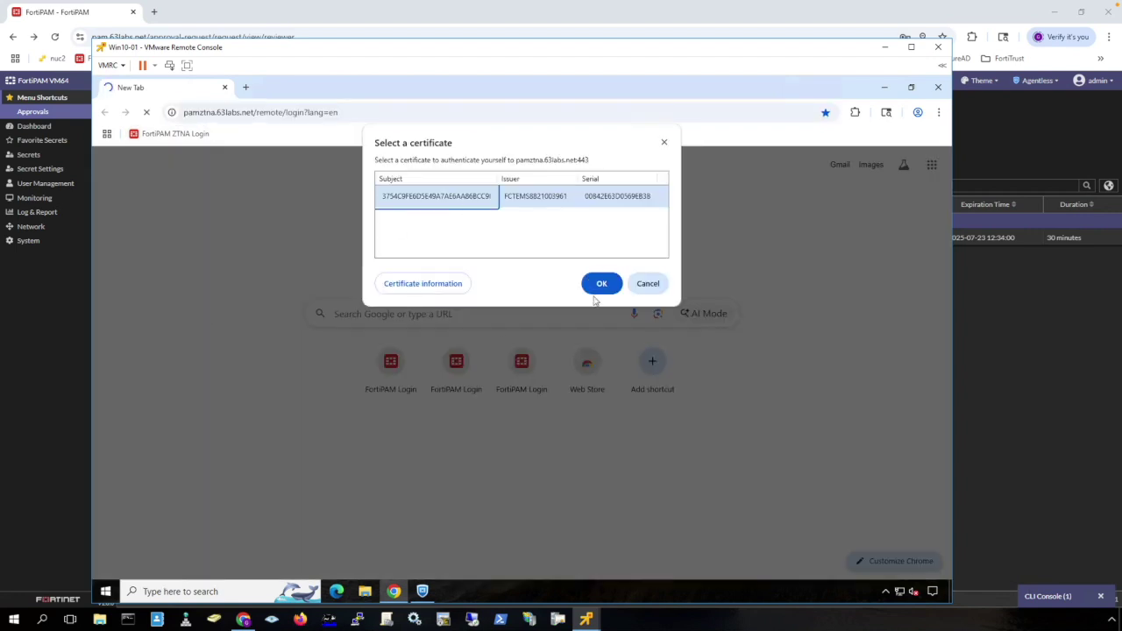
Sign in at pamztna.63labs.net with the client certificate and accept the disclaimer.
left_click(603, 285)
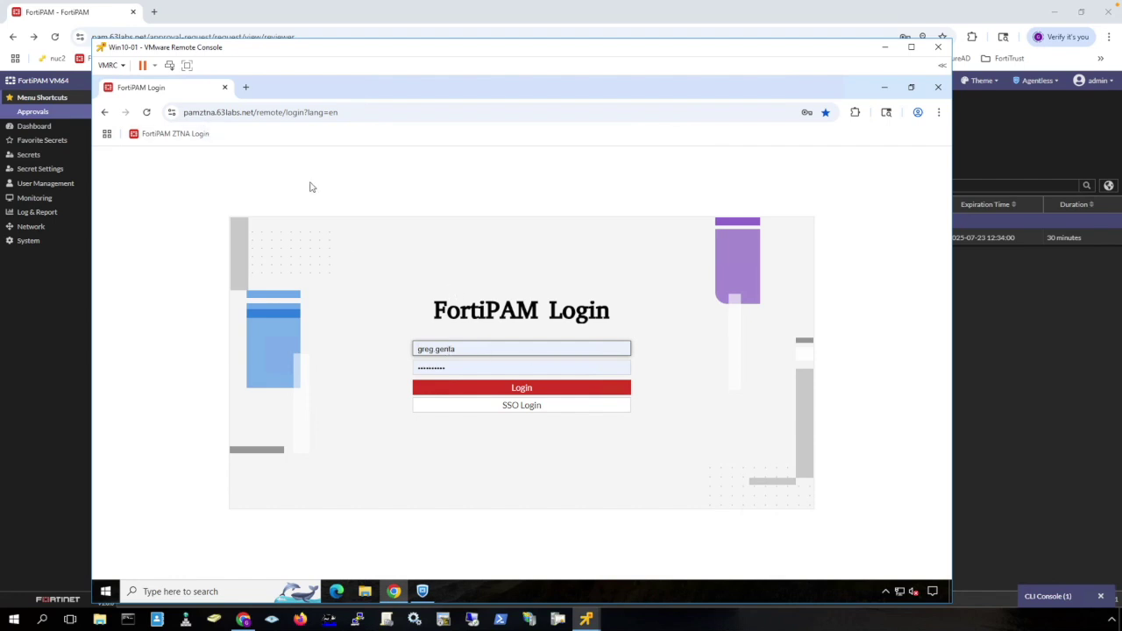
left_click(530, 392)
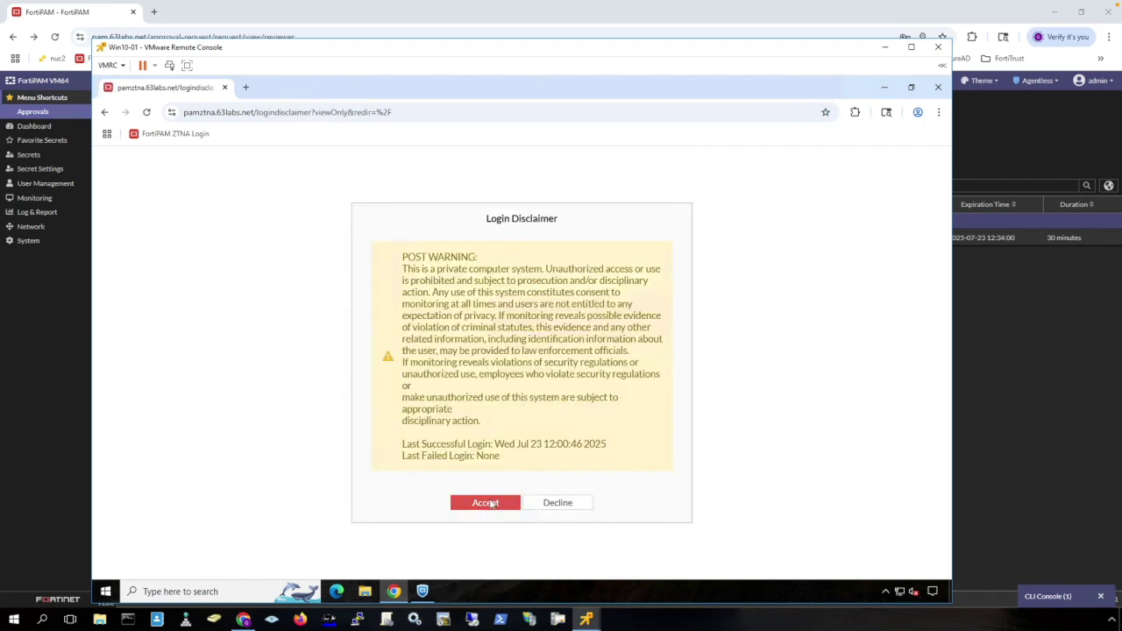
left_click(491, 504)
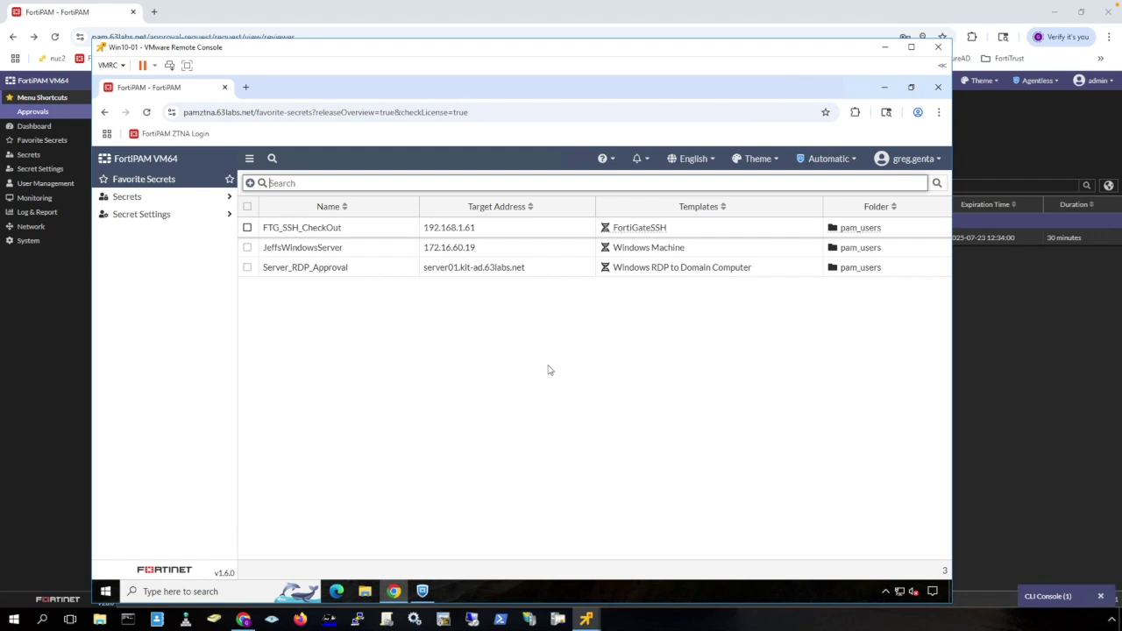
On the kit-win10-byod machine, try the pamztna.63labs.net bookmark in Chrome and get denied.
left_click(582, 613)
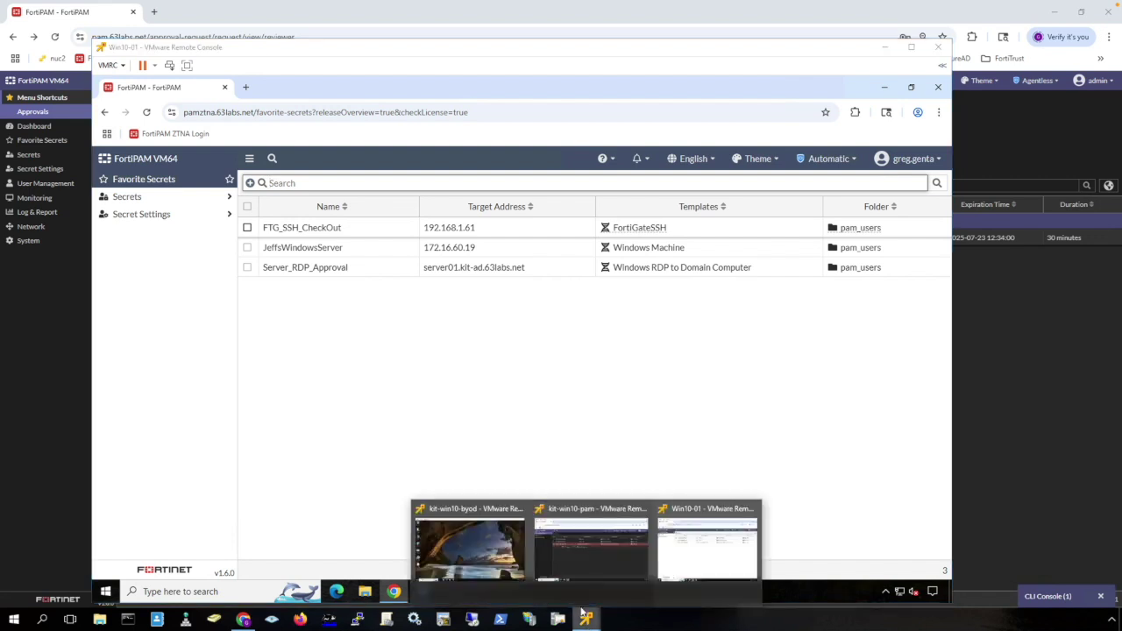
left_click(469, 546)
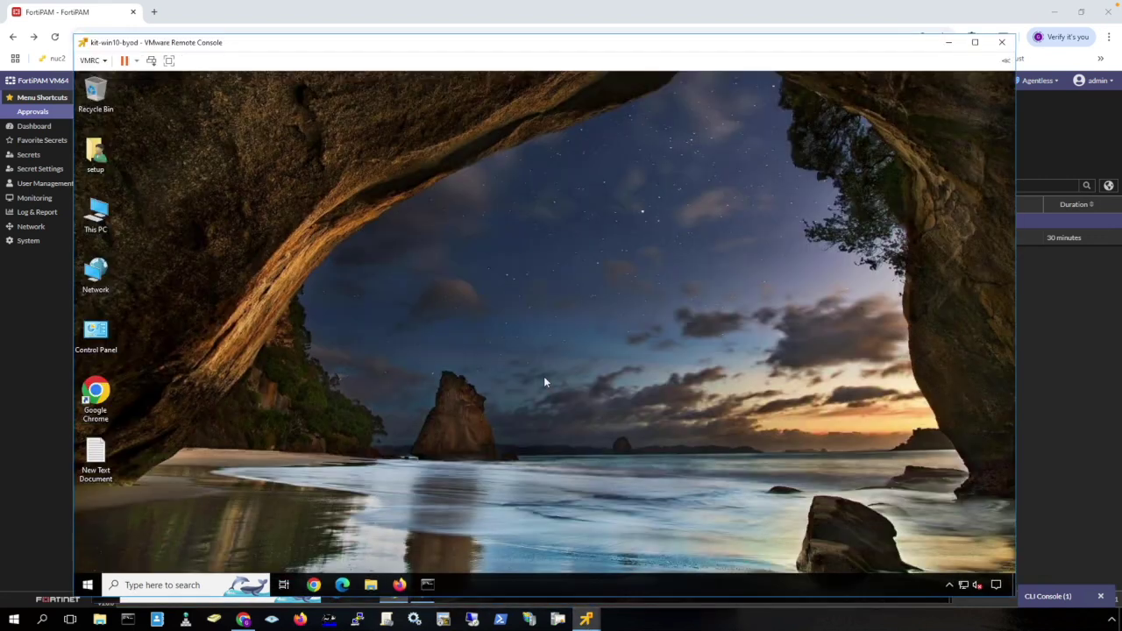
left_click(317, 587)
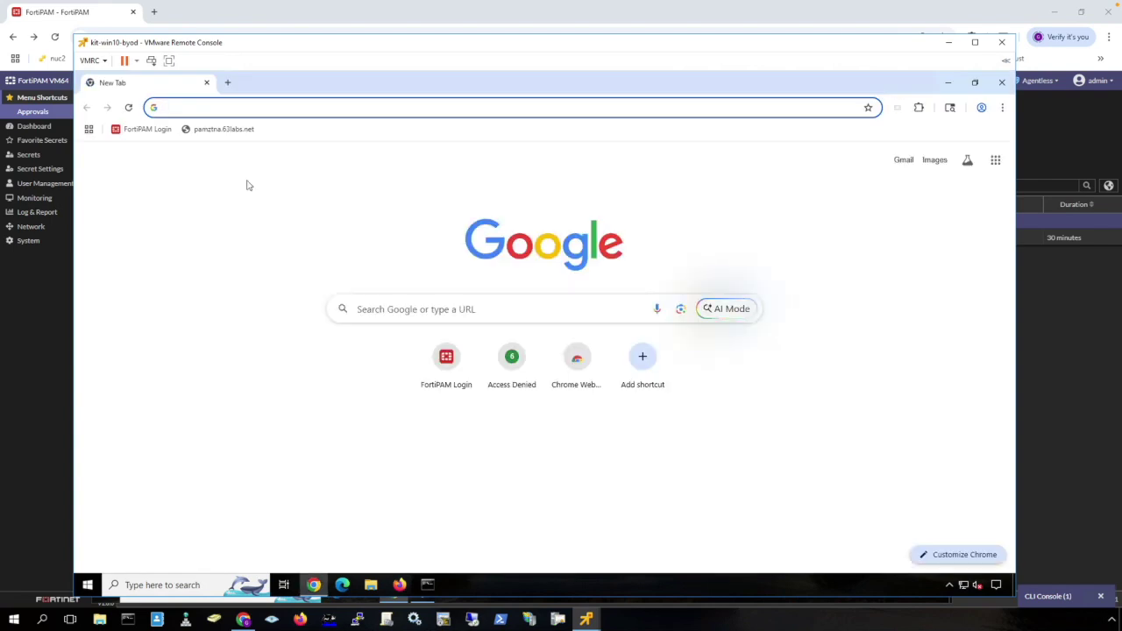
left_click(229, 130)
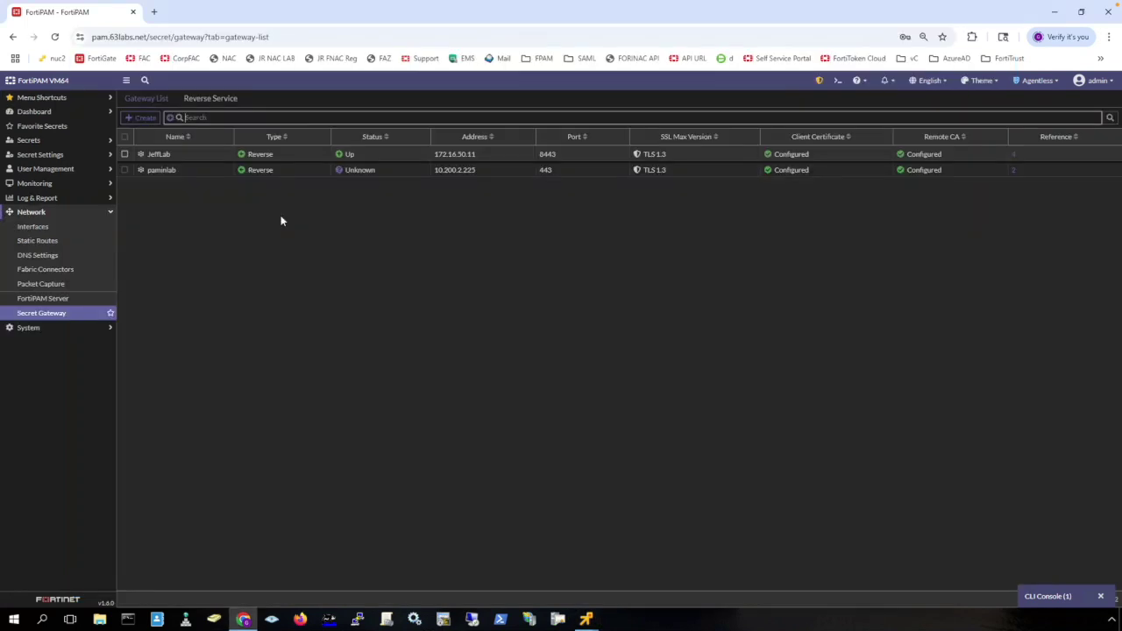
left_click(201, 154)
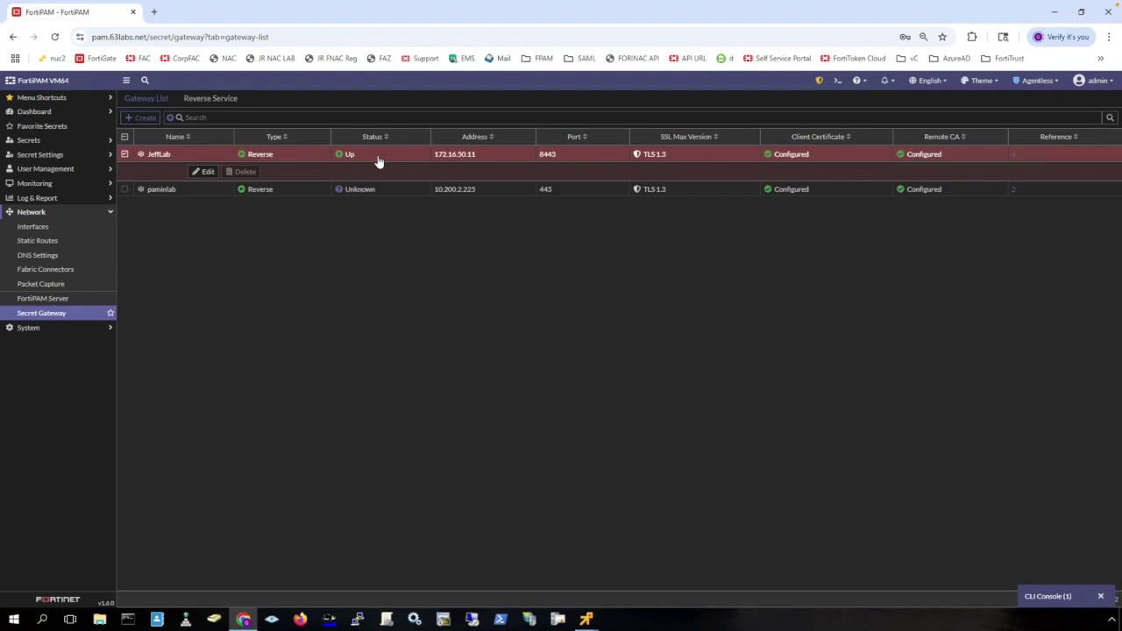
Launch the JeffsWindowsServer favorite secret as a Remote Desktop session.
mouse_move(588, 618)
left_click(571, 549)
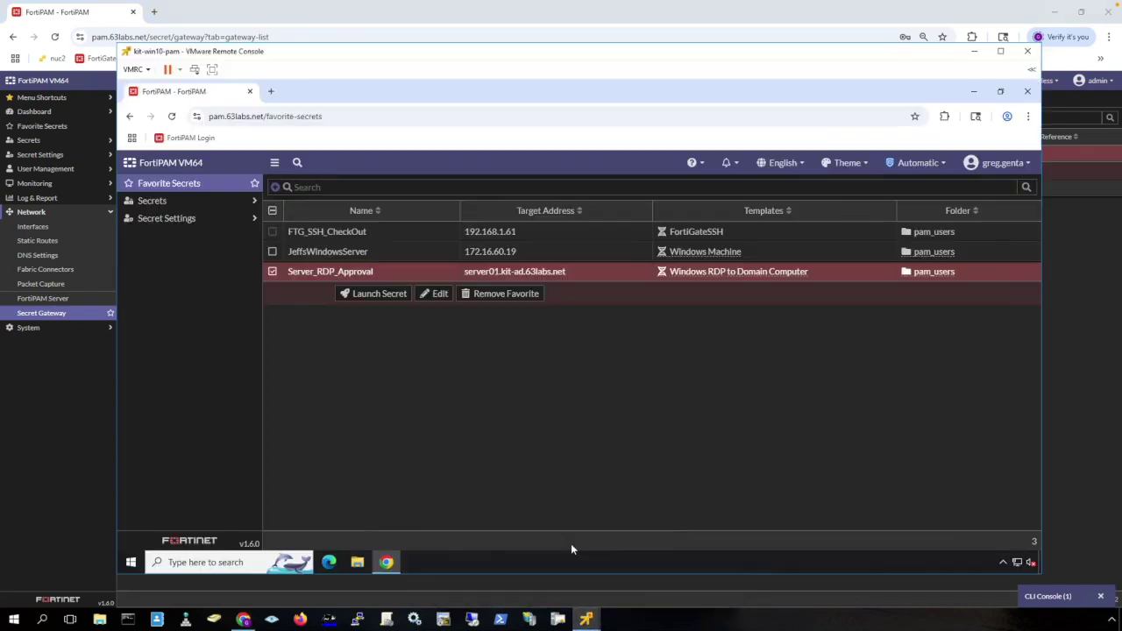
left_click(403, 254)
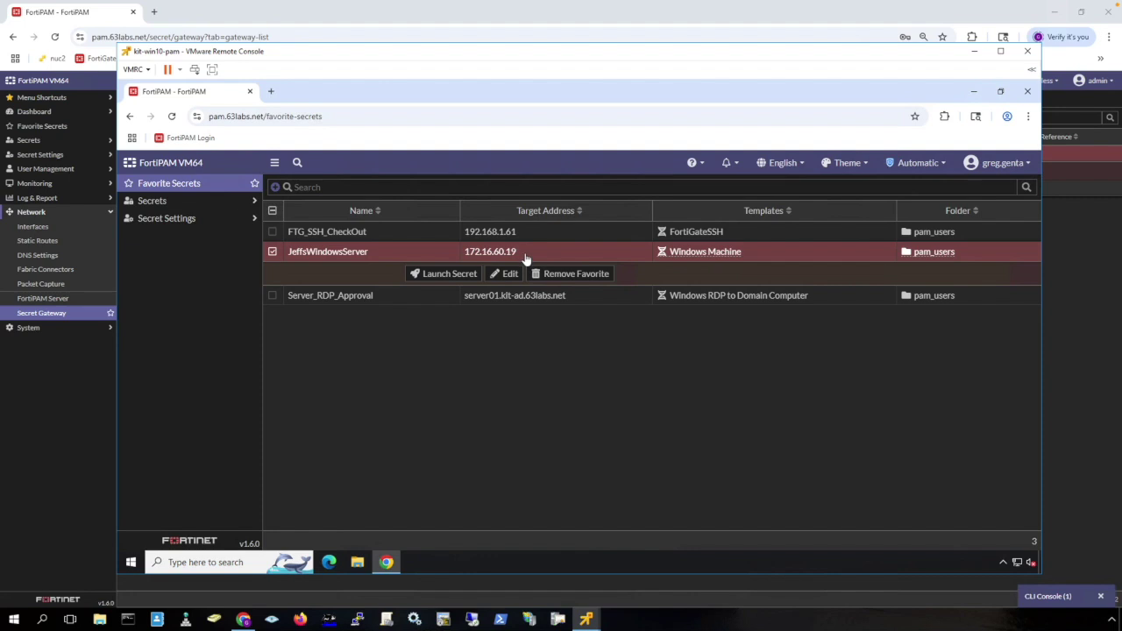
left_click(454, 275)
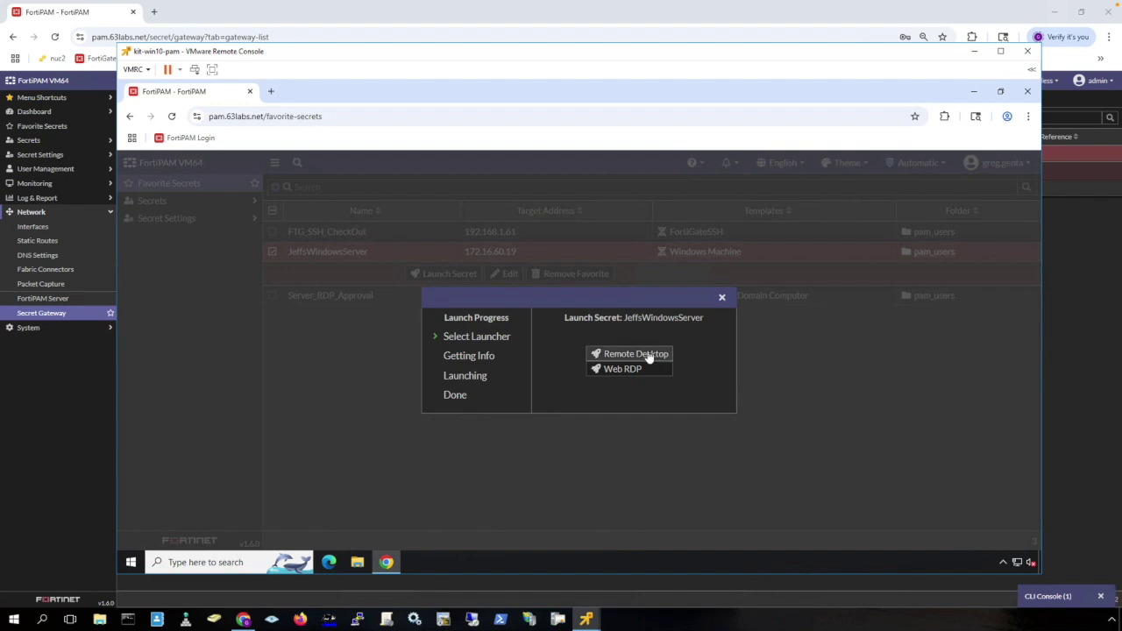
left_click(650, 356)
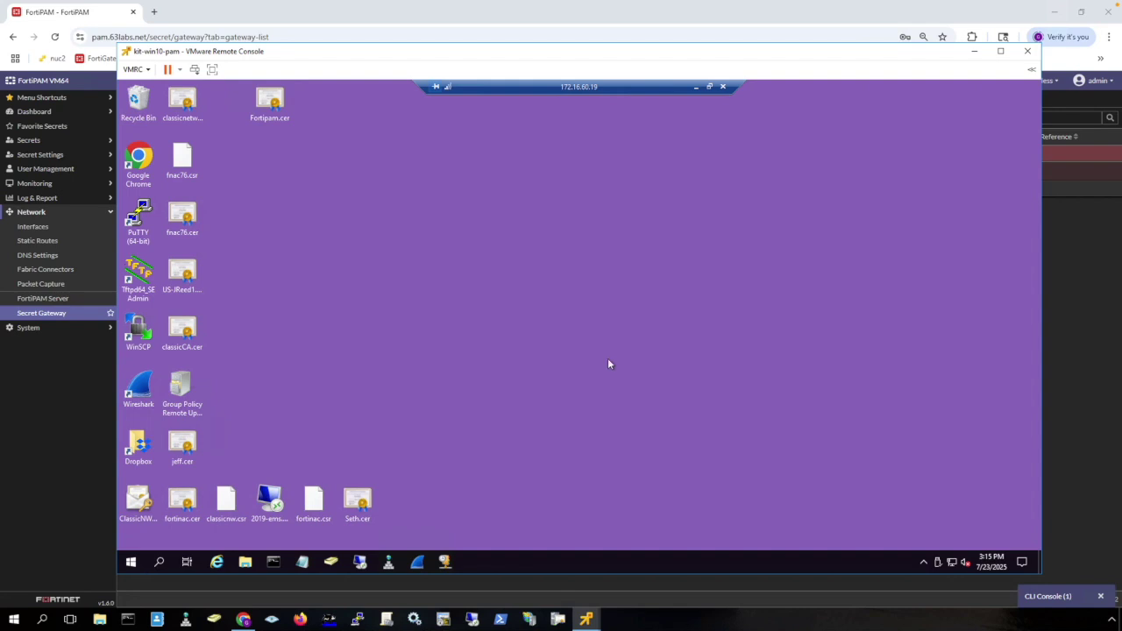
Disconnect the JeffsWindowsServer (172.16.60.19) remote desktop session.
left_click(722, 88)
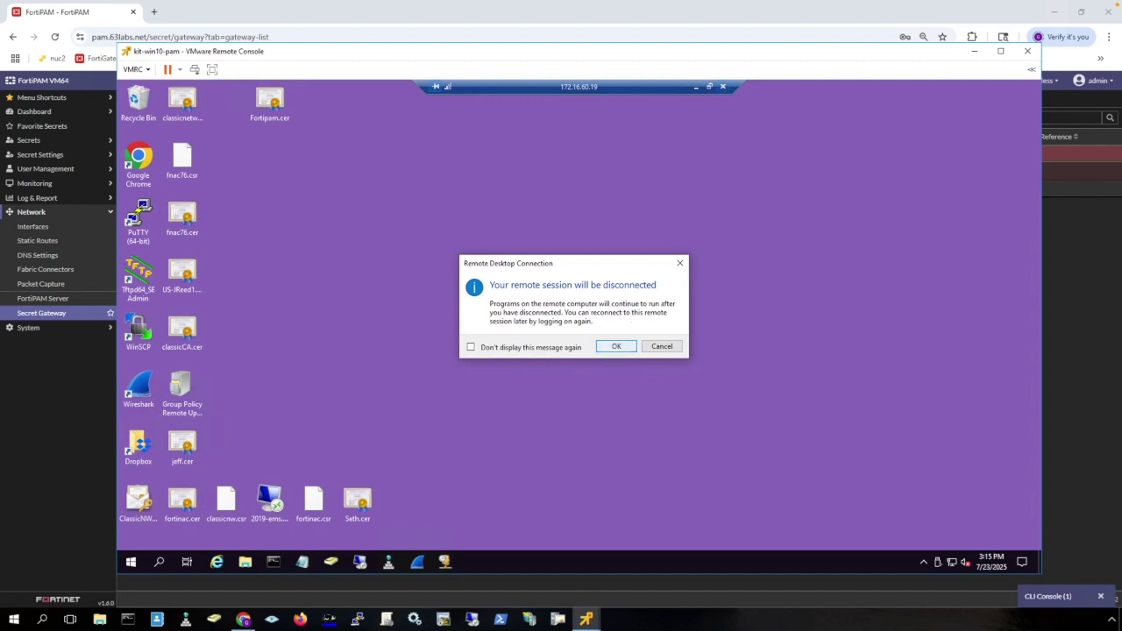
left_click(618, 347)
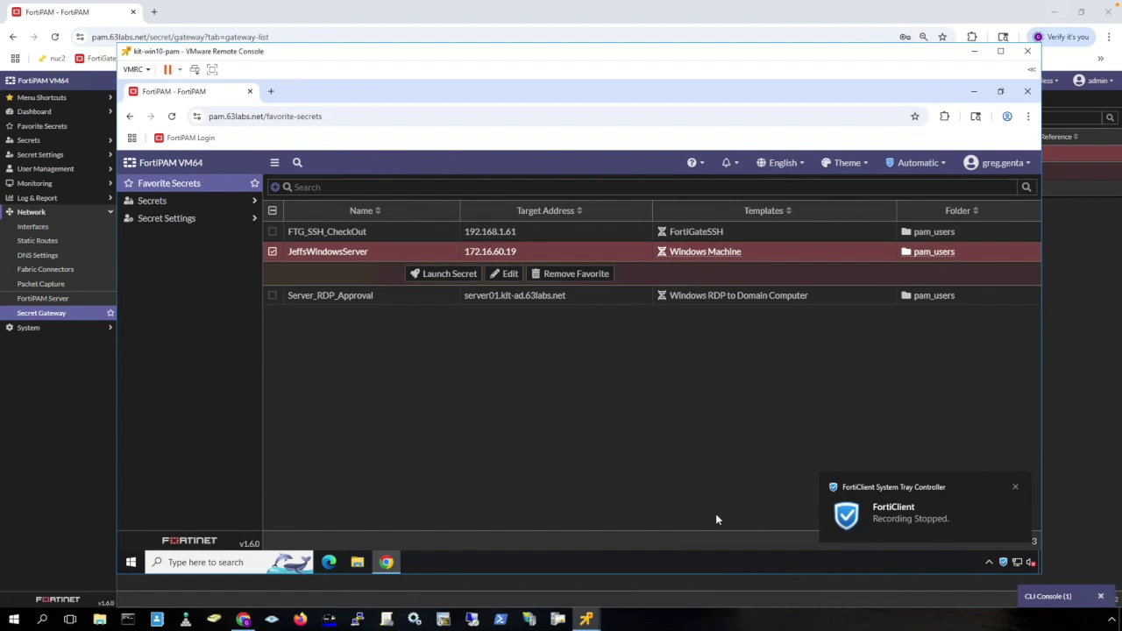
Play the JeffsWindowsServer session video from Log & Report > Secret Event & Video.
left_click(74, 395)
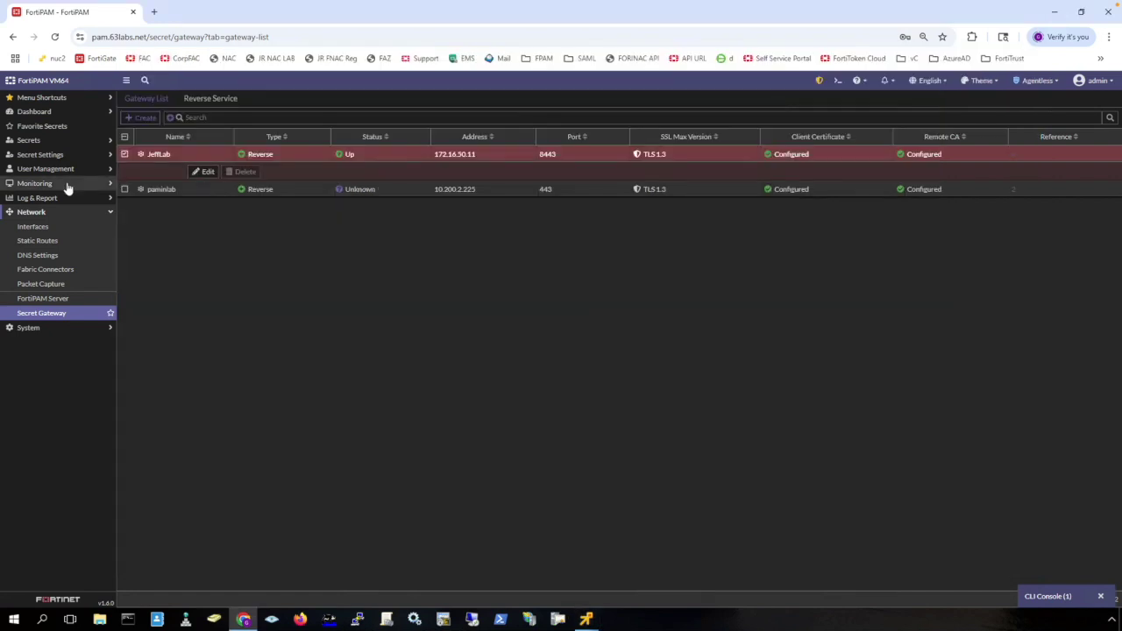
left_click(56, 198)
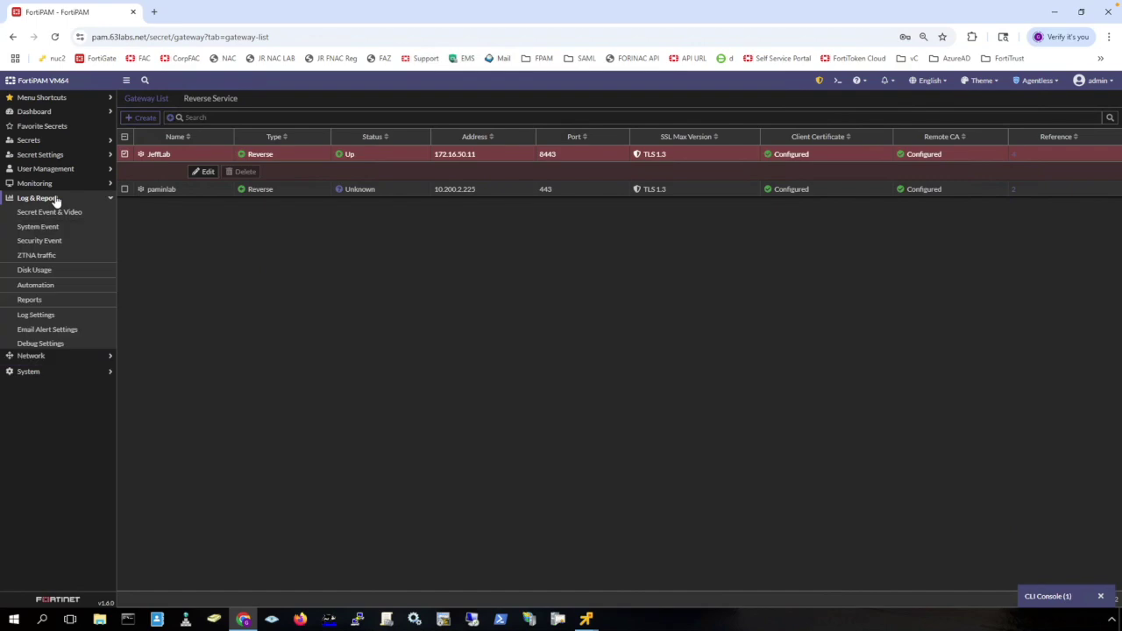
left_click(61, 212)
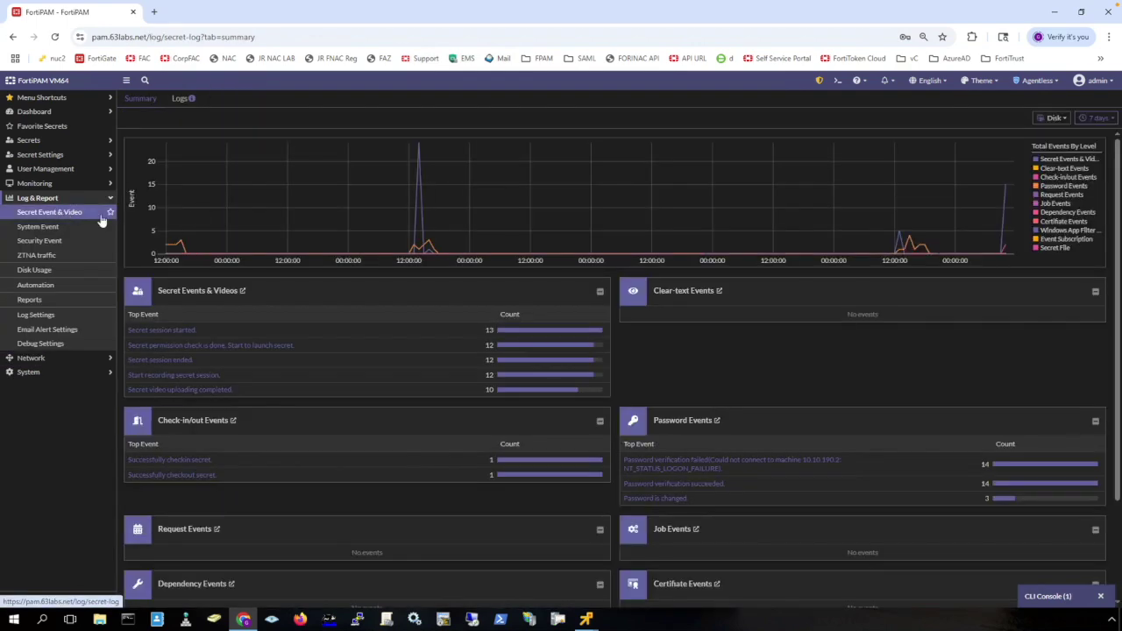
left_click(214, 291)
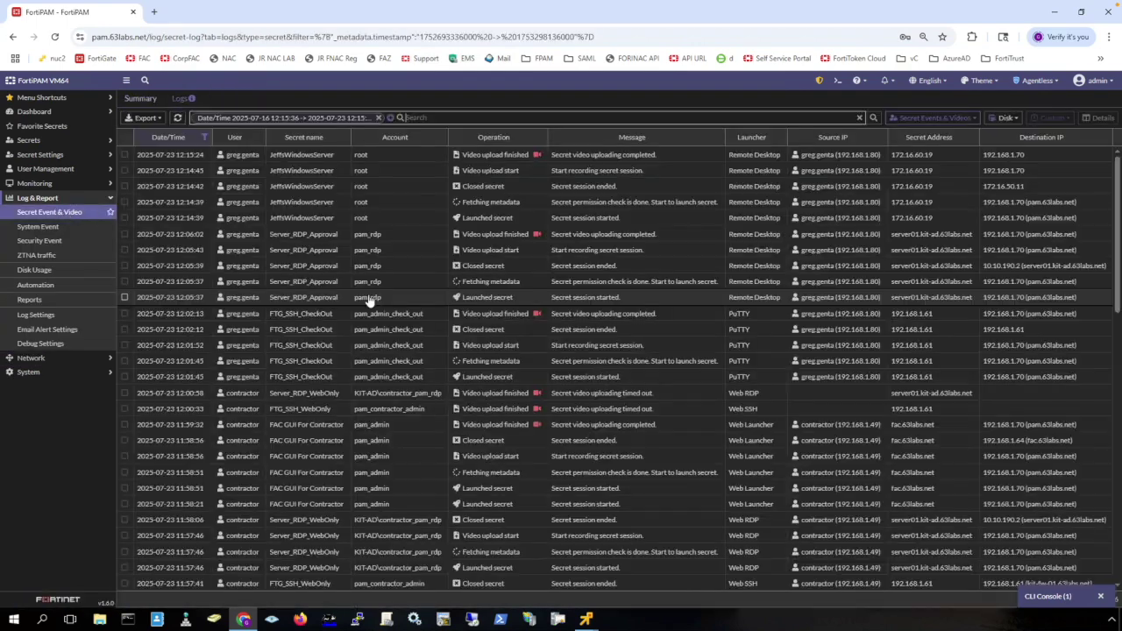
left_click(537, 155)
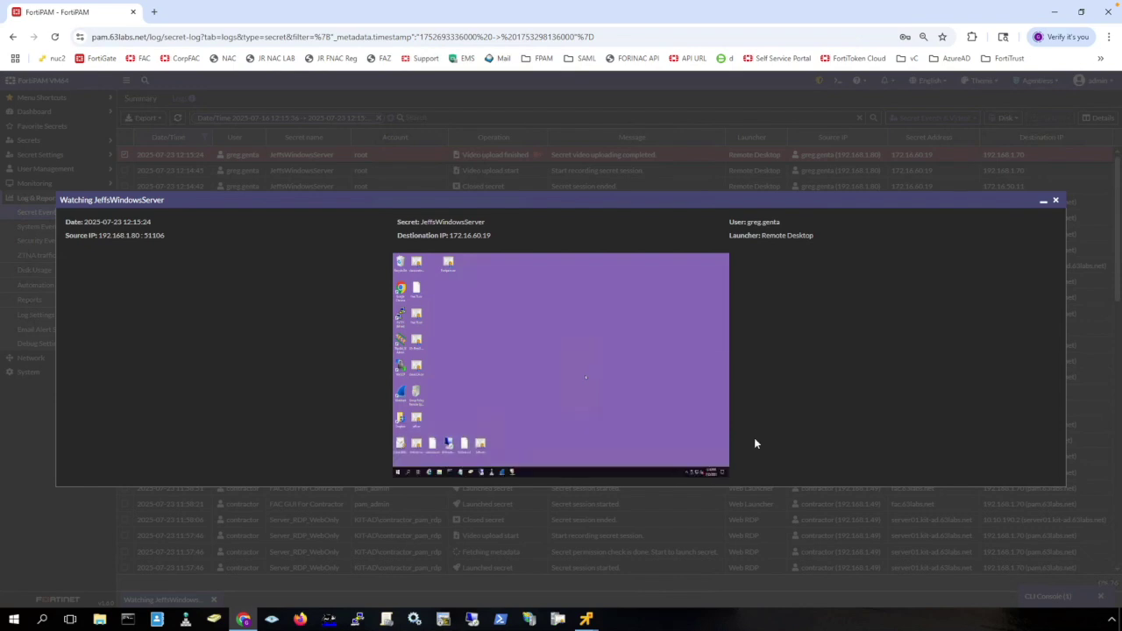
Watch the JeffsWindowsServer session recording in full screen.
mouse_move(722, 472)
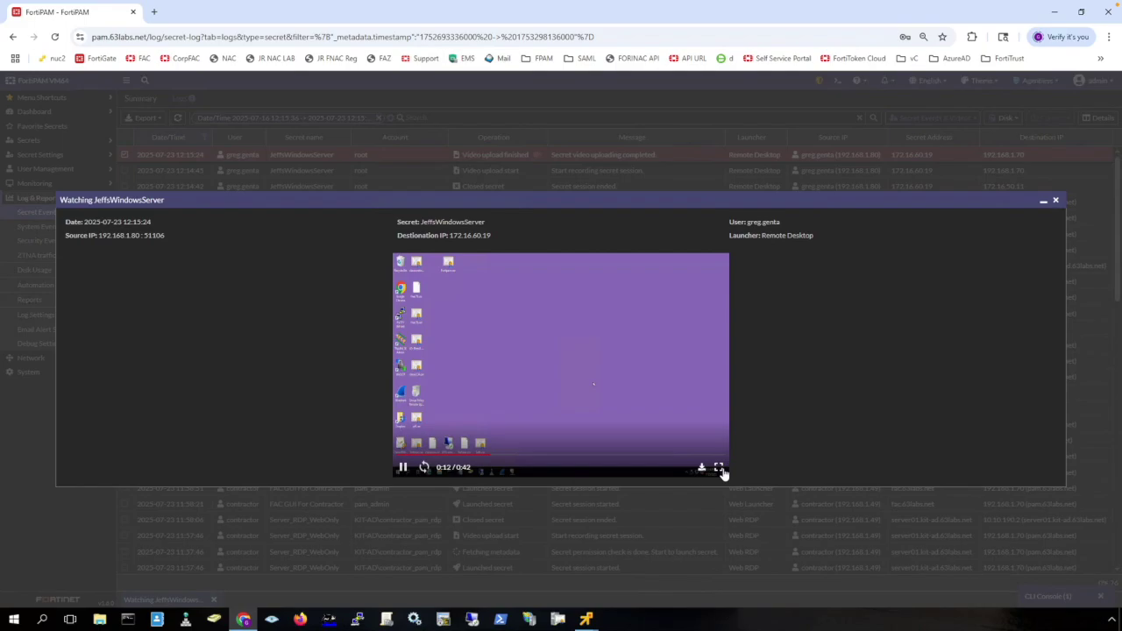
left_click(720, 469)
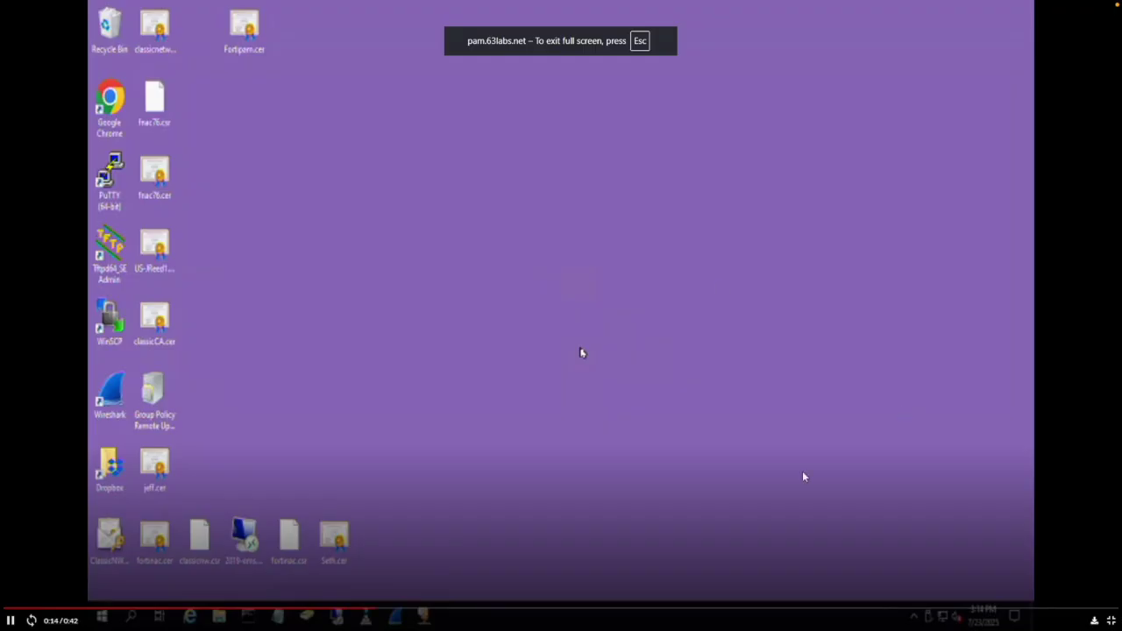
left_click(1111, 621)
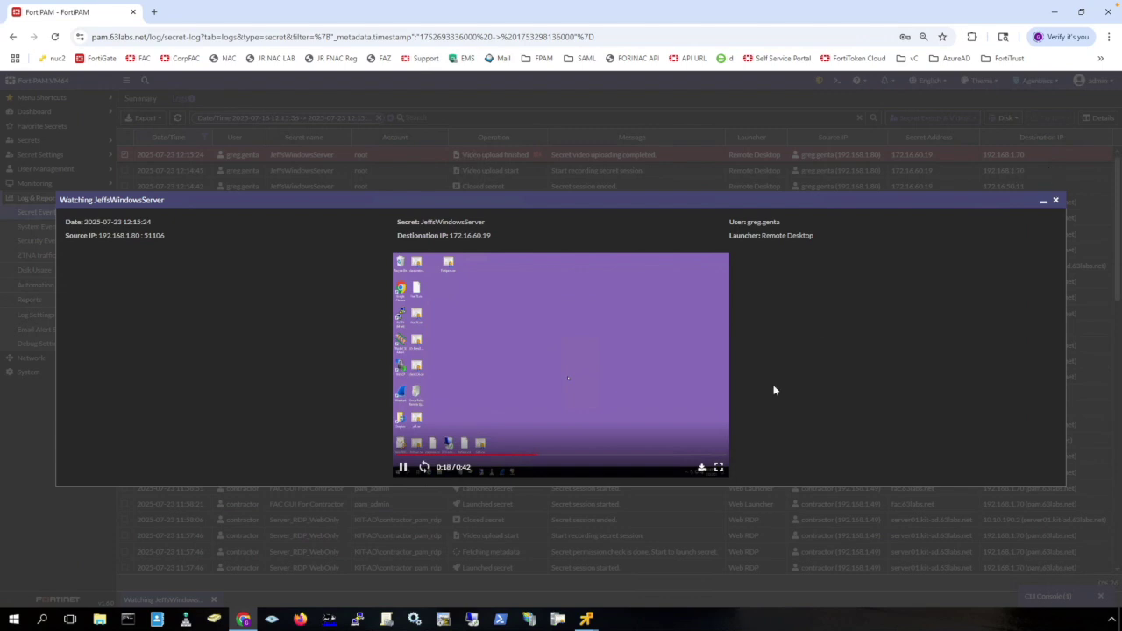
Close that video, then play and close the 0:23 Server_RDP_Approval session recording.
left_click(1056, 202)
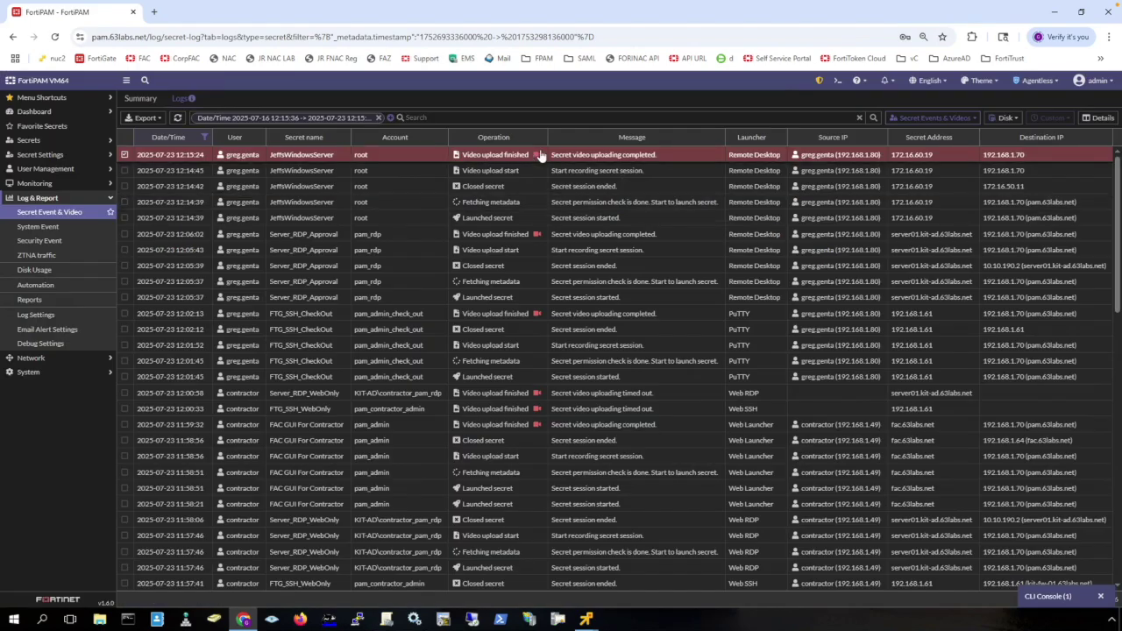
left_click(538, 235)
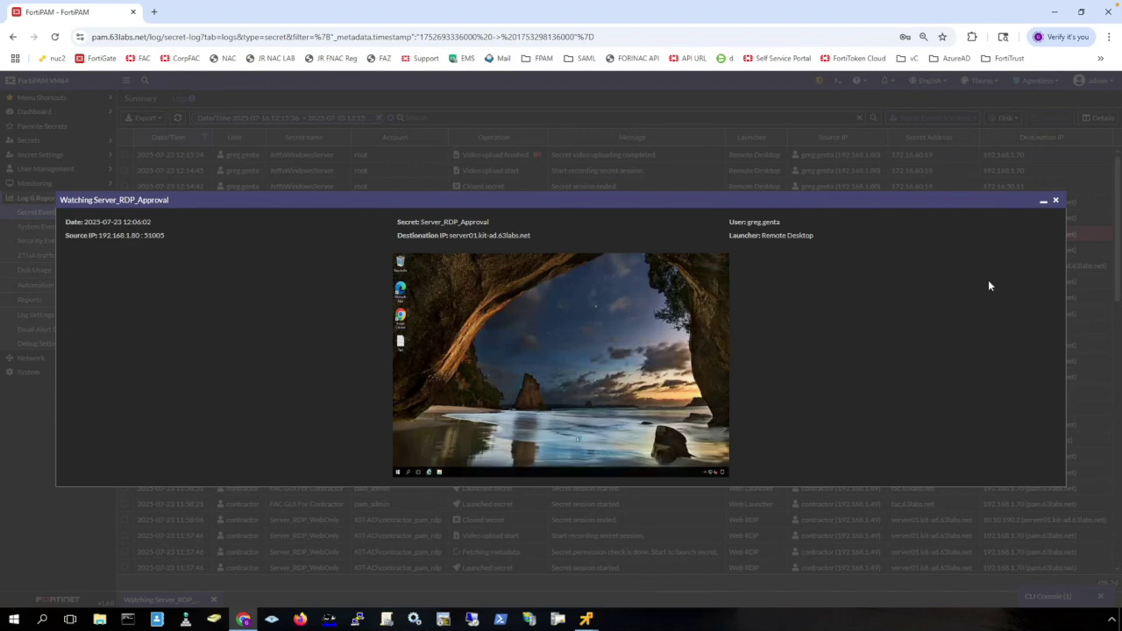
left_click(1057, 202)
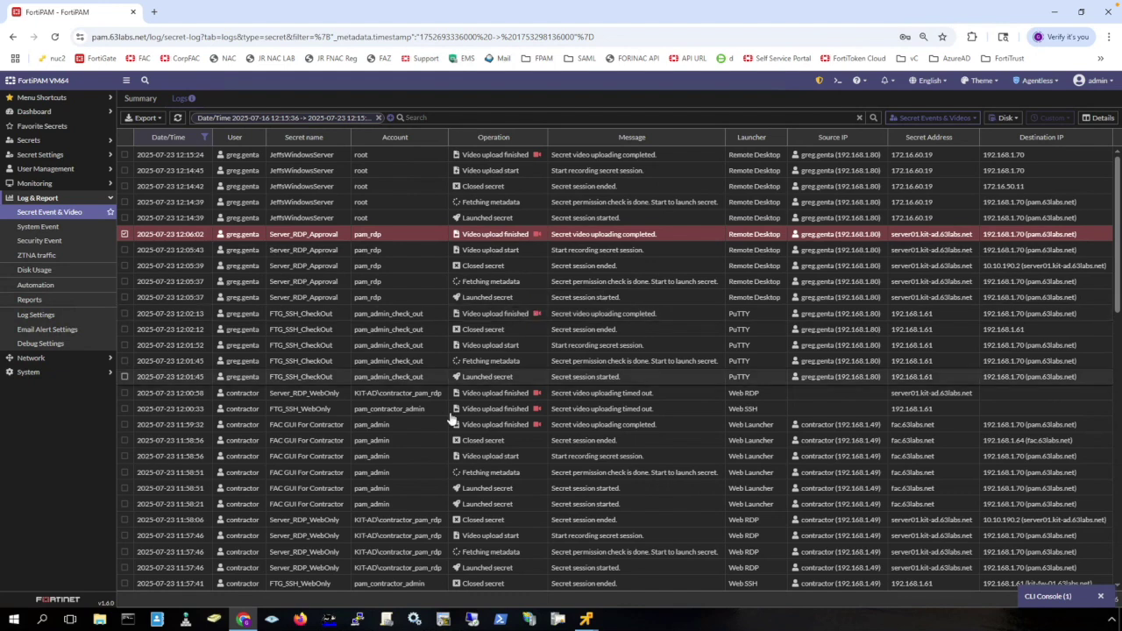
Open the FTG_SSH_CheckOut secret's Logs and filter to SSH commands like show full and show full-configuration.
left_click(30, 141)
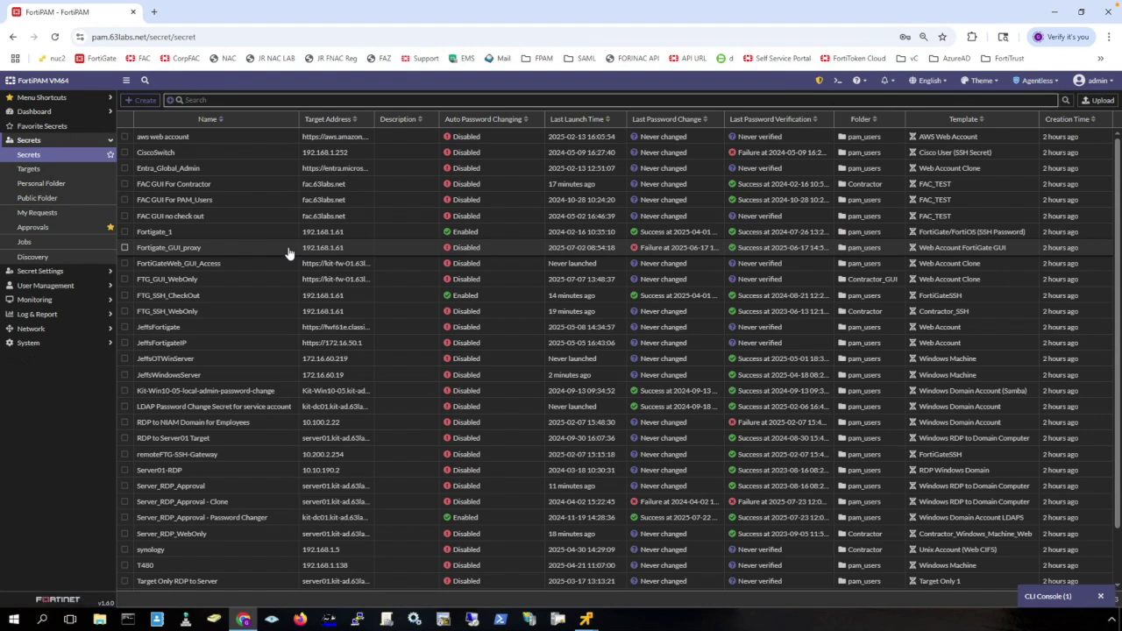
double_click(265, 304)
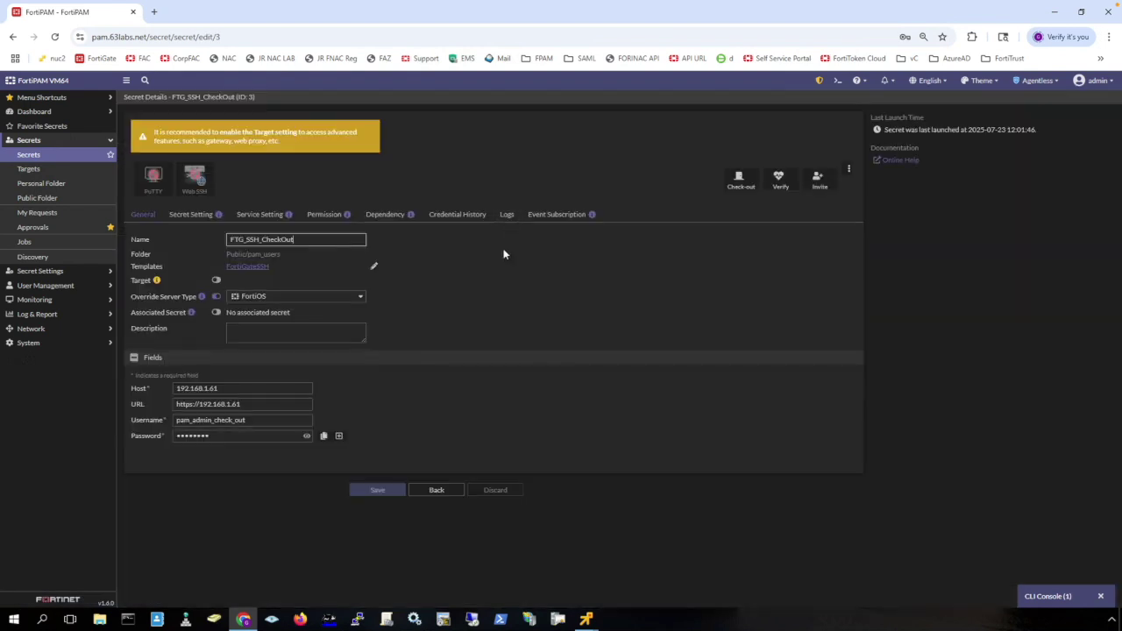
left_click(507, 214)
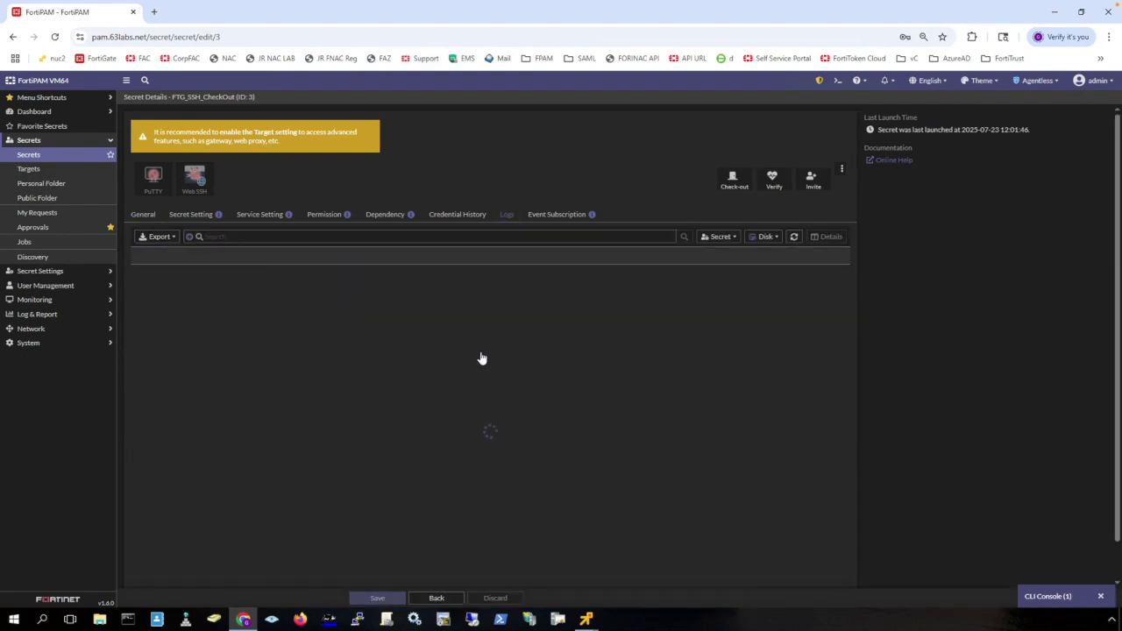
left_click(720, 237)
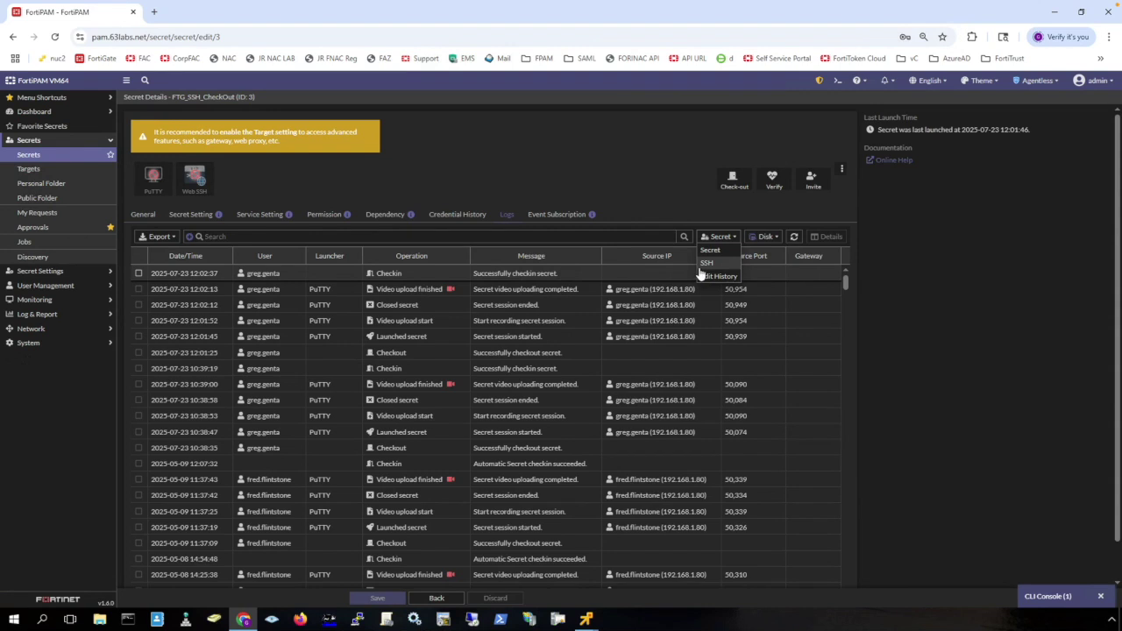
left_click(708, 272)
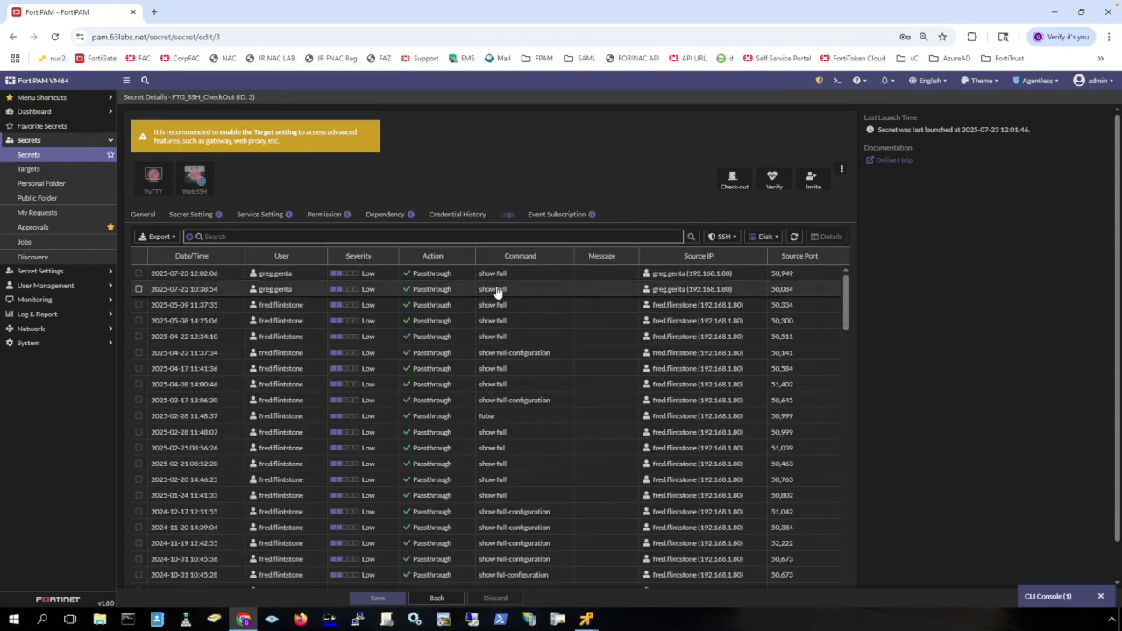